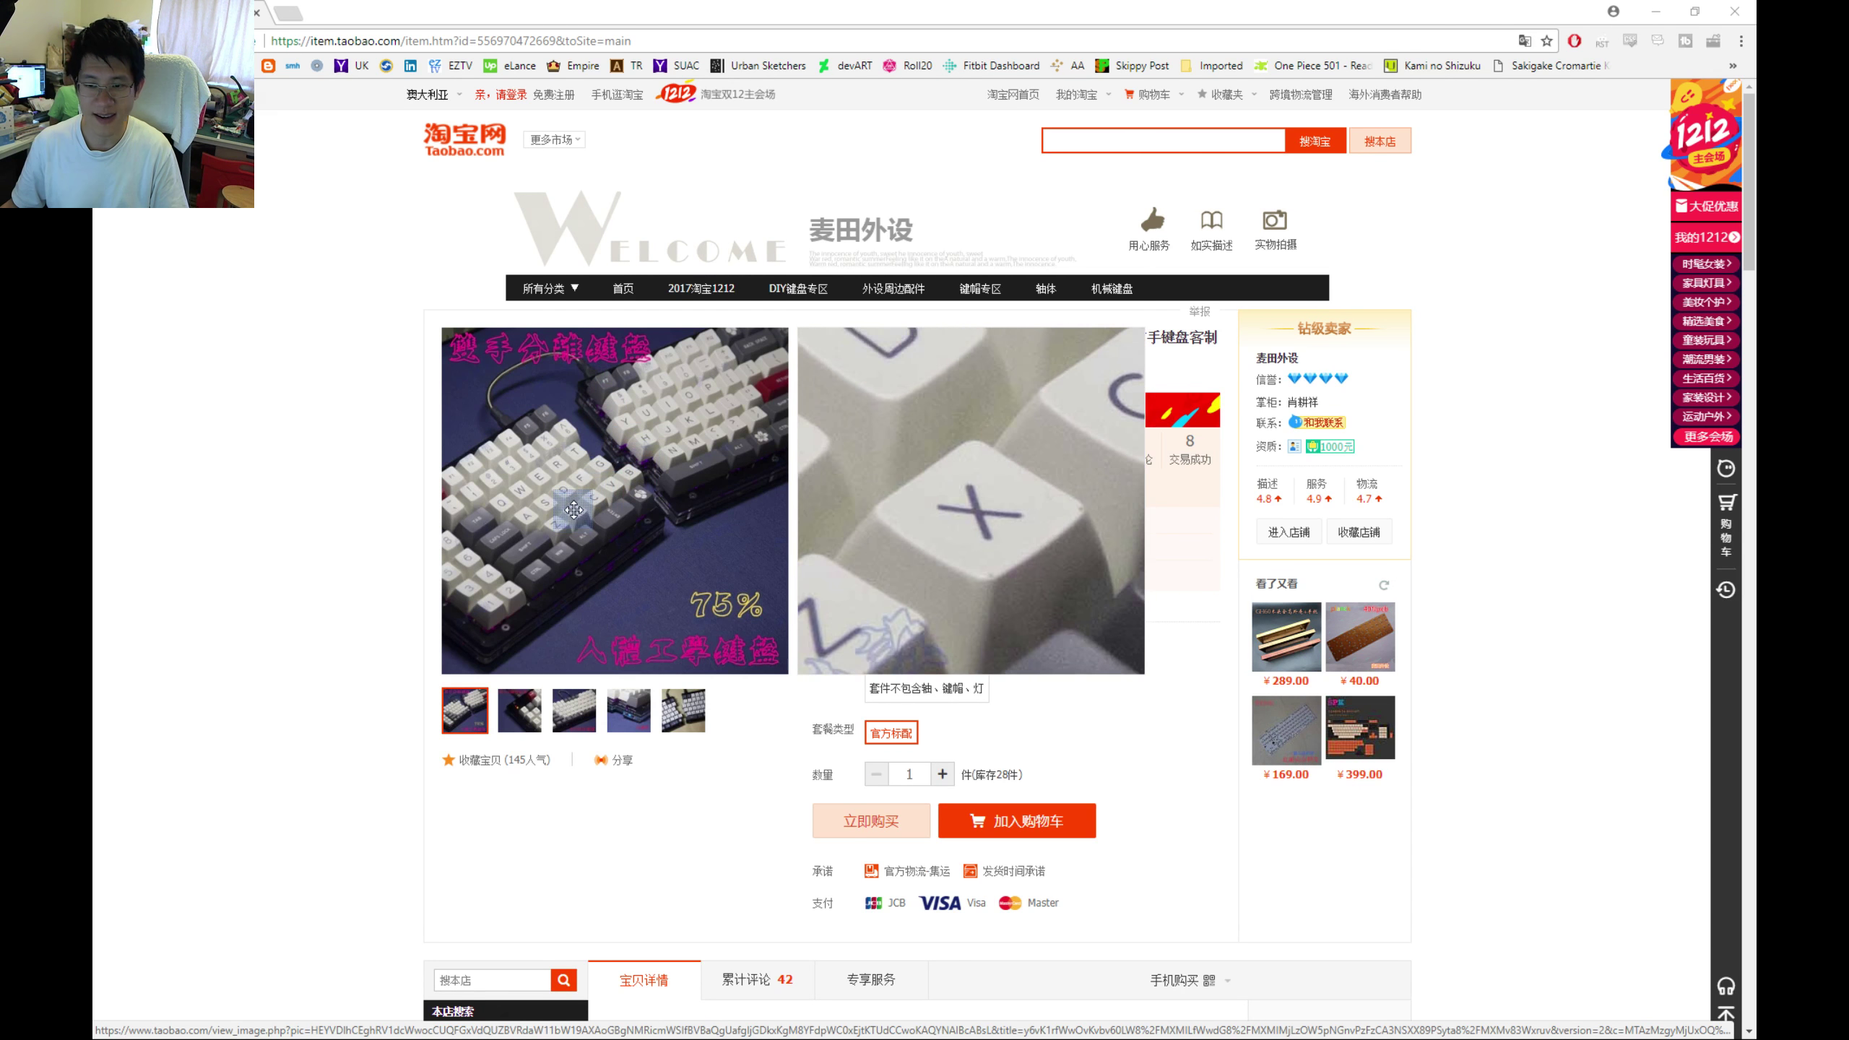
# Examine the split keyboard listing's specifications, English description and product photos down to the end of the page.
pyautogui.scroll(-2, 579, 514)
pyautogui.scroll(-5, 696, 536)
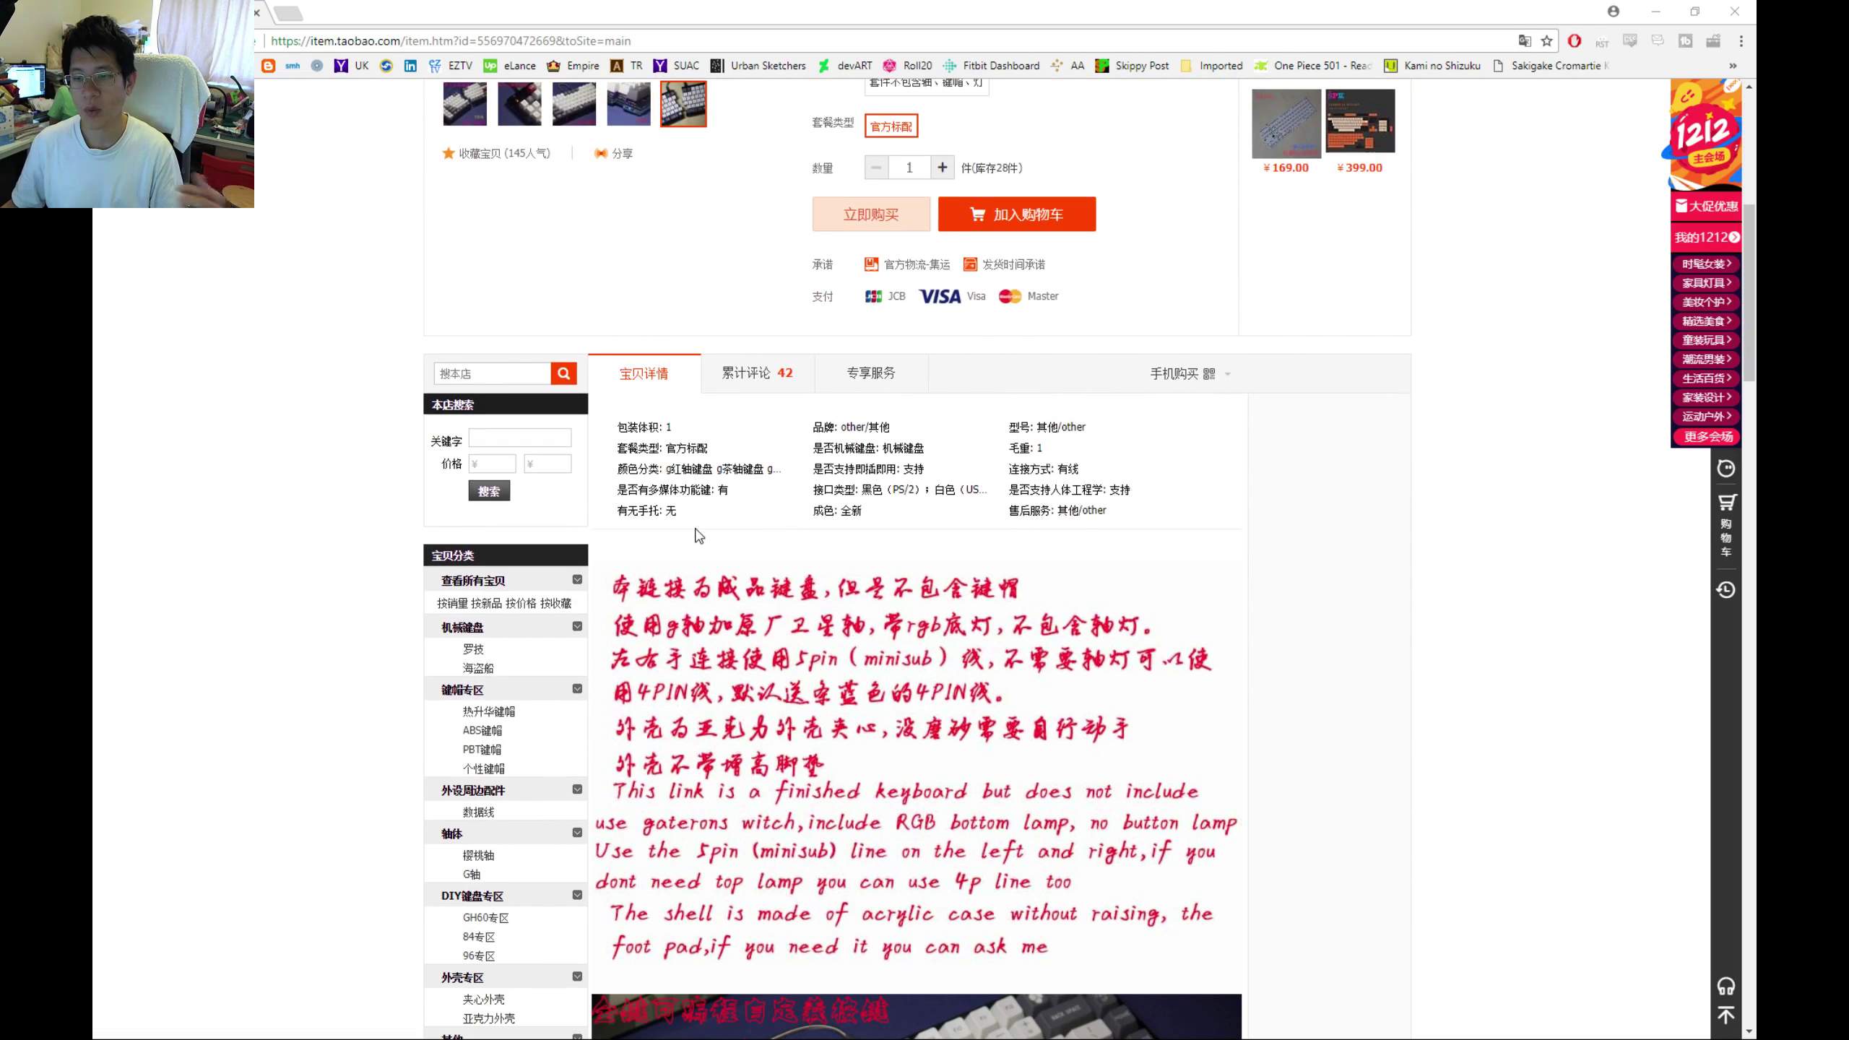
pyautogui.scroll(-1, 697, 531)
pyautogui.scroll(-1, 699, 530)
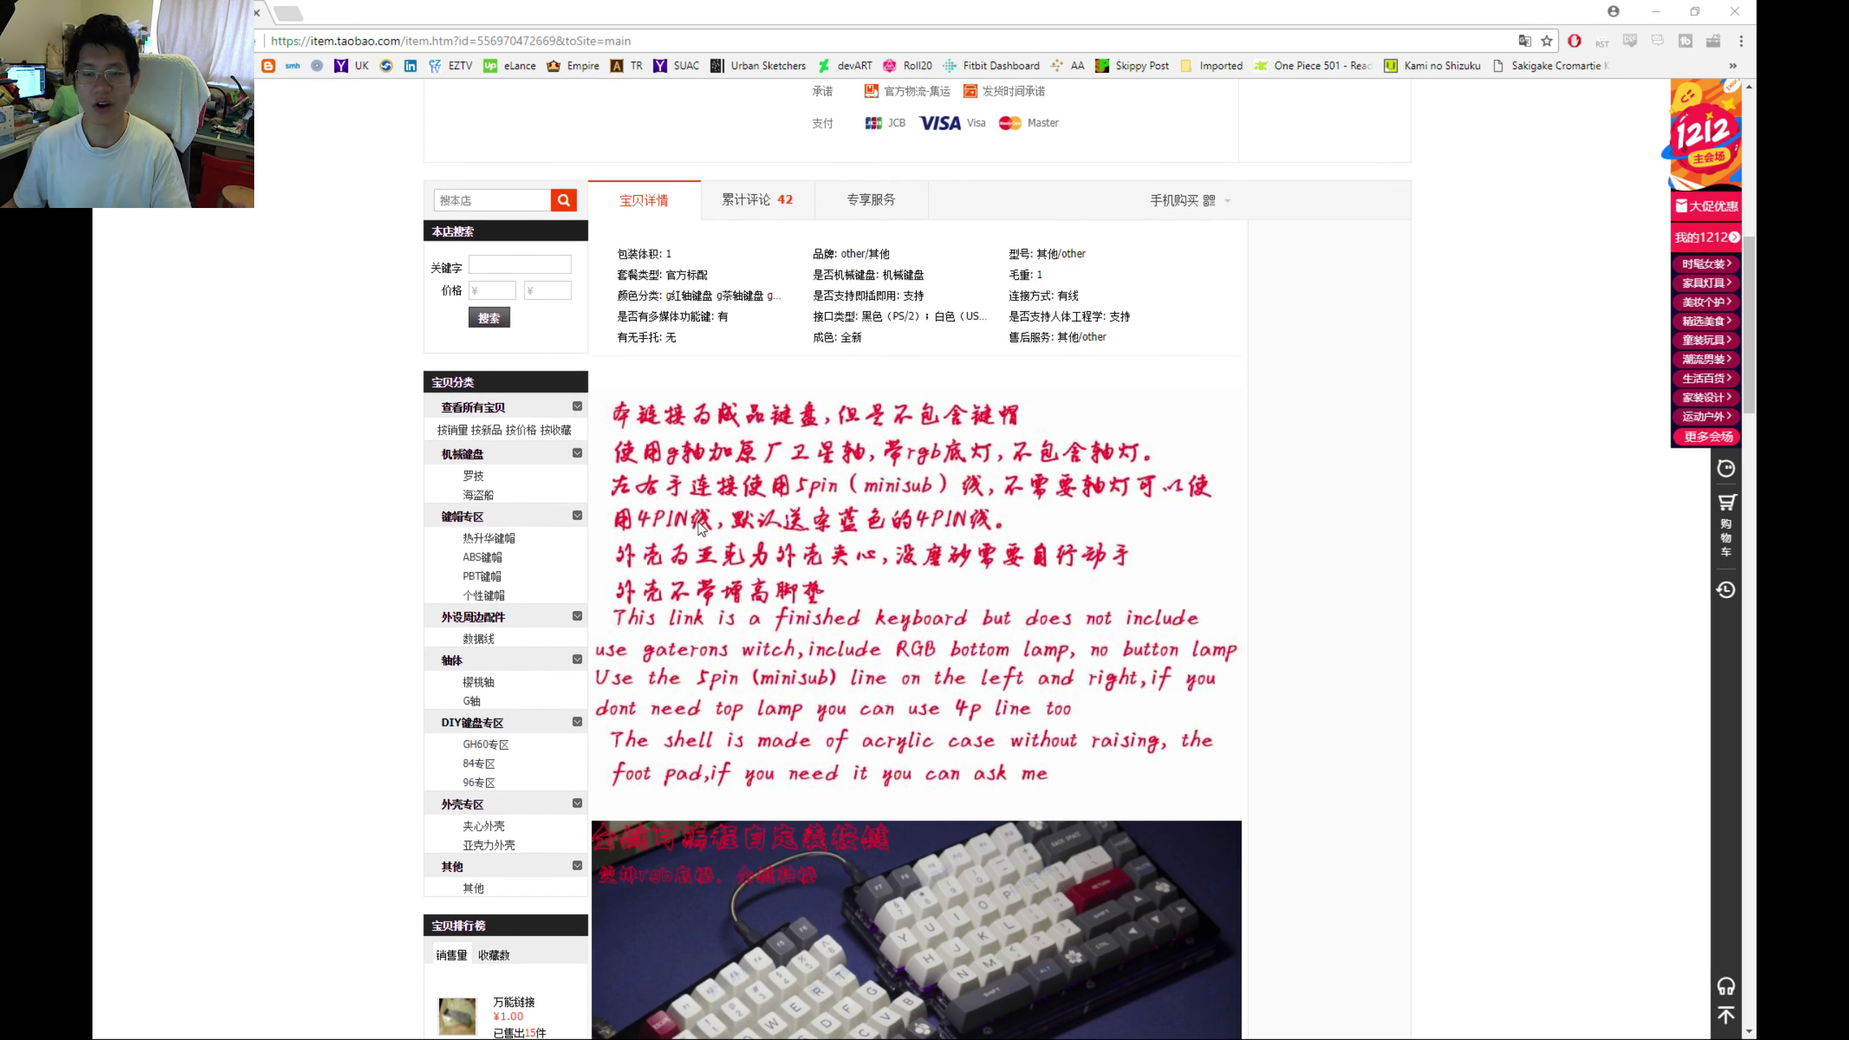
pyautogui.scroll(-1, 703, 528)
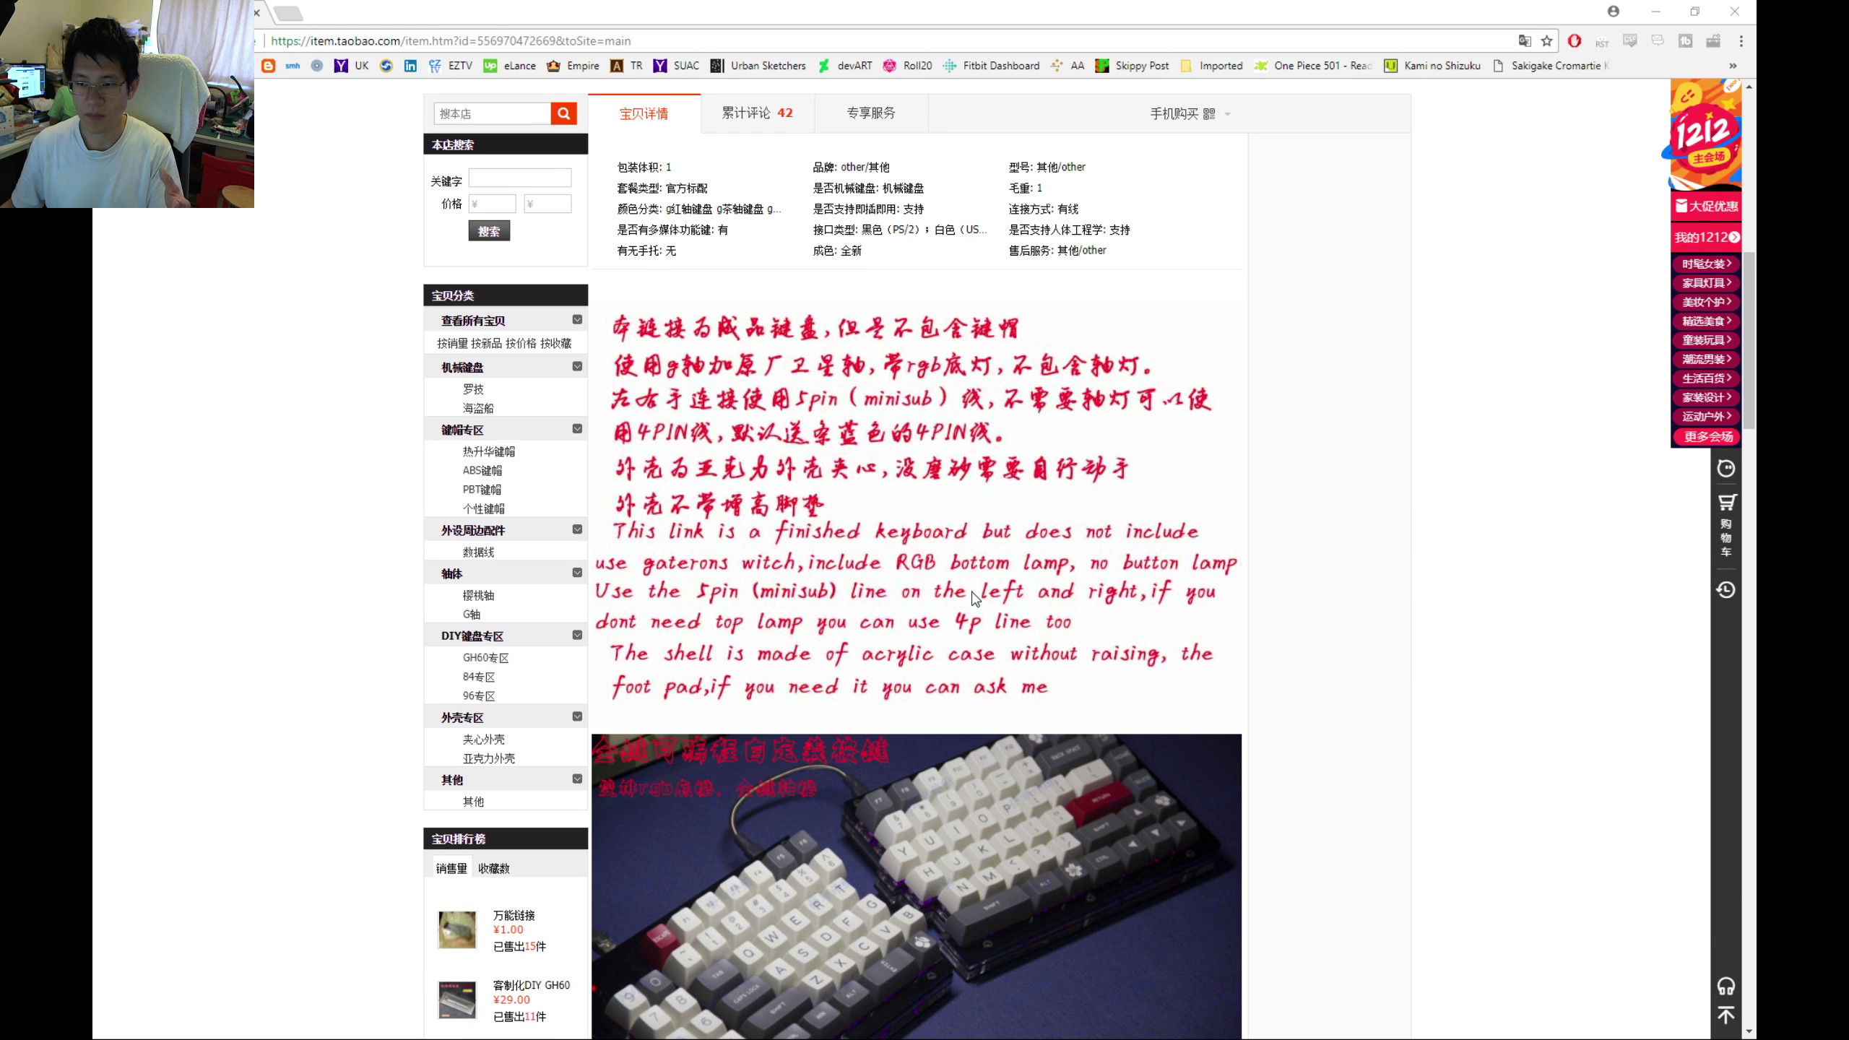
pyautogui.scroll(-1, 976, 598)
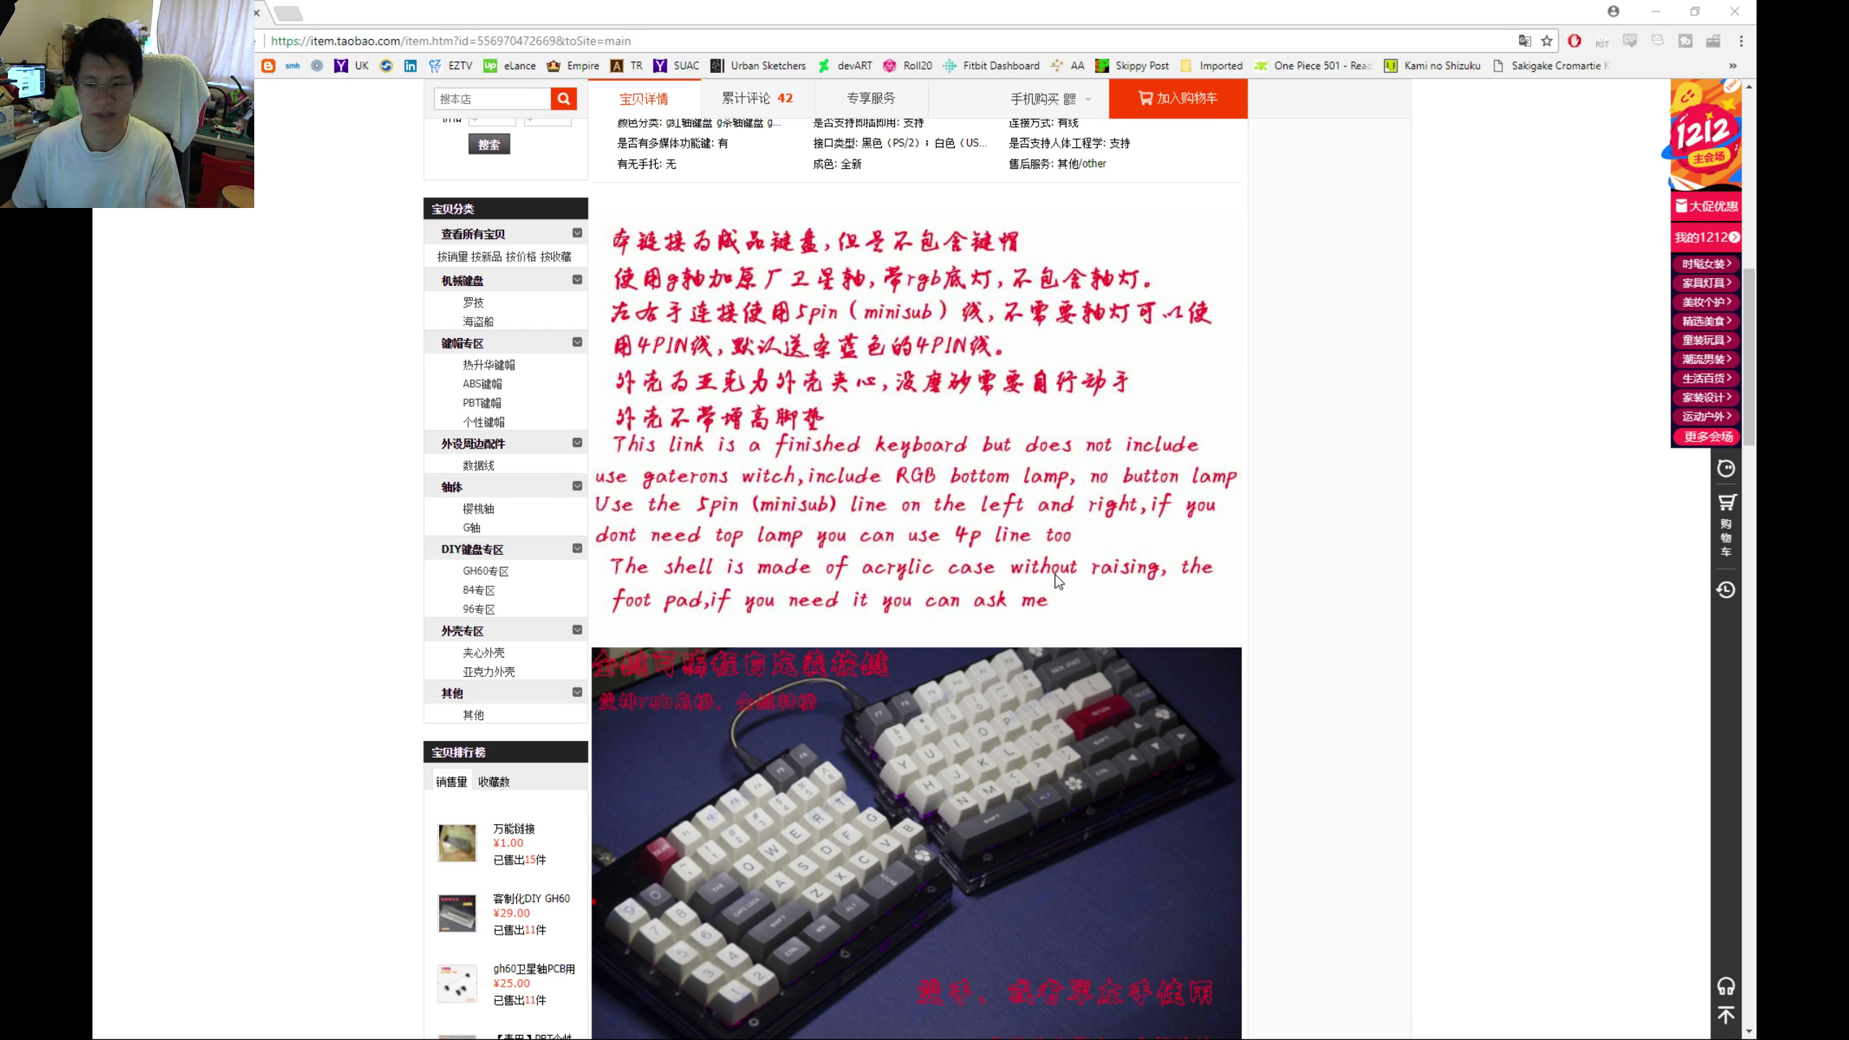
pyautogui.scroll(-8, 1057, 581)
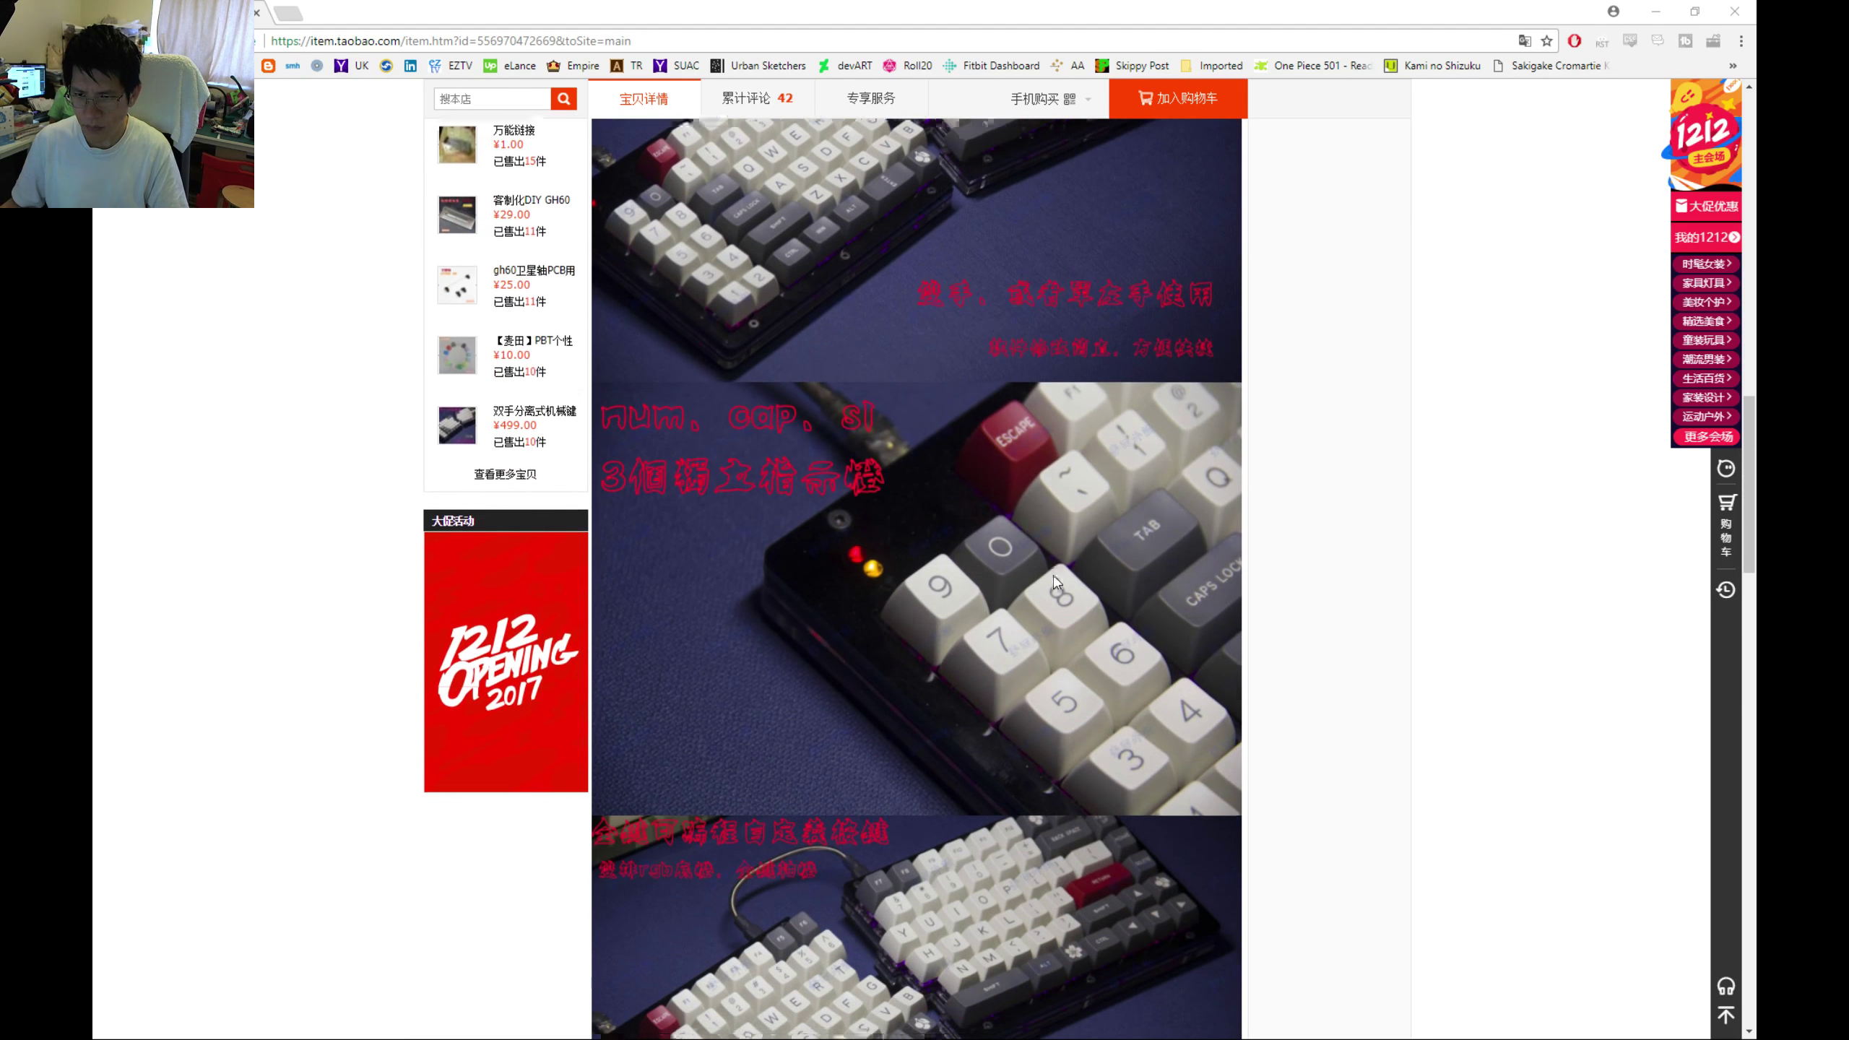
pyautogui.scroll(-2, 1056, 581)
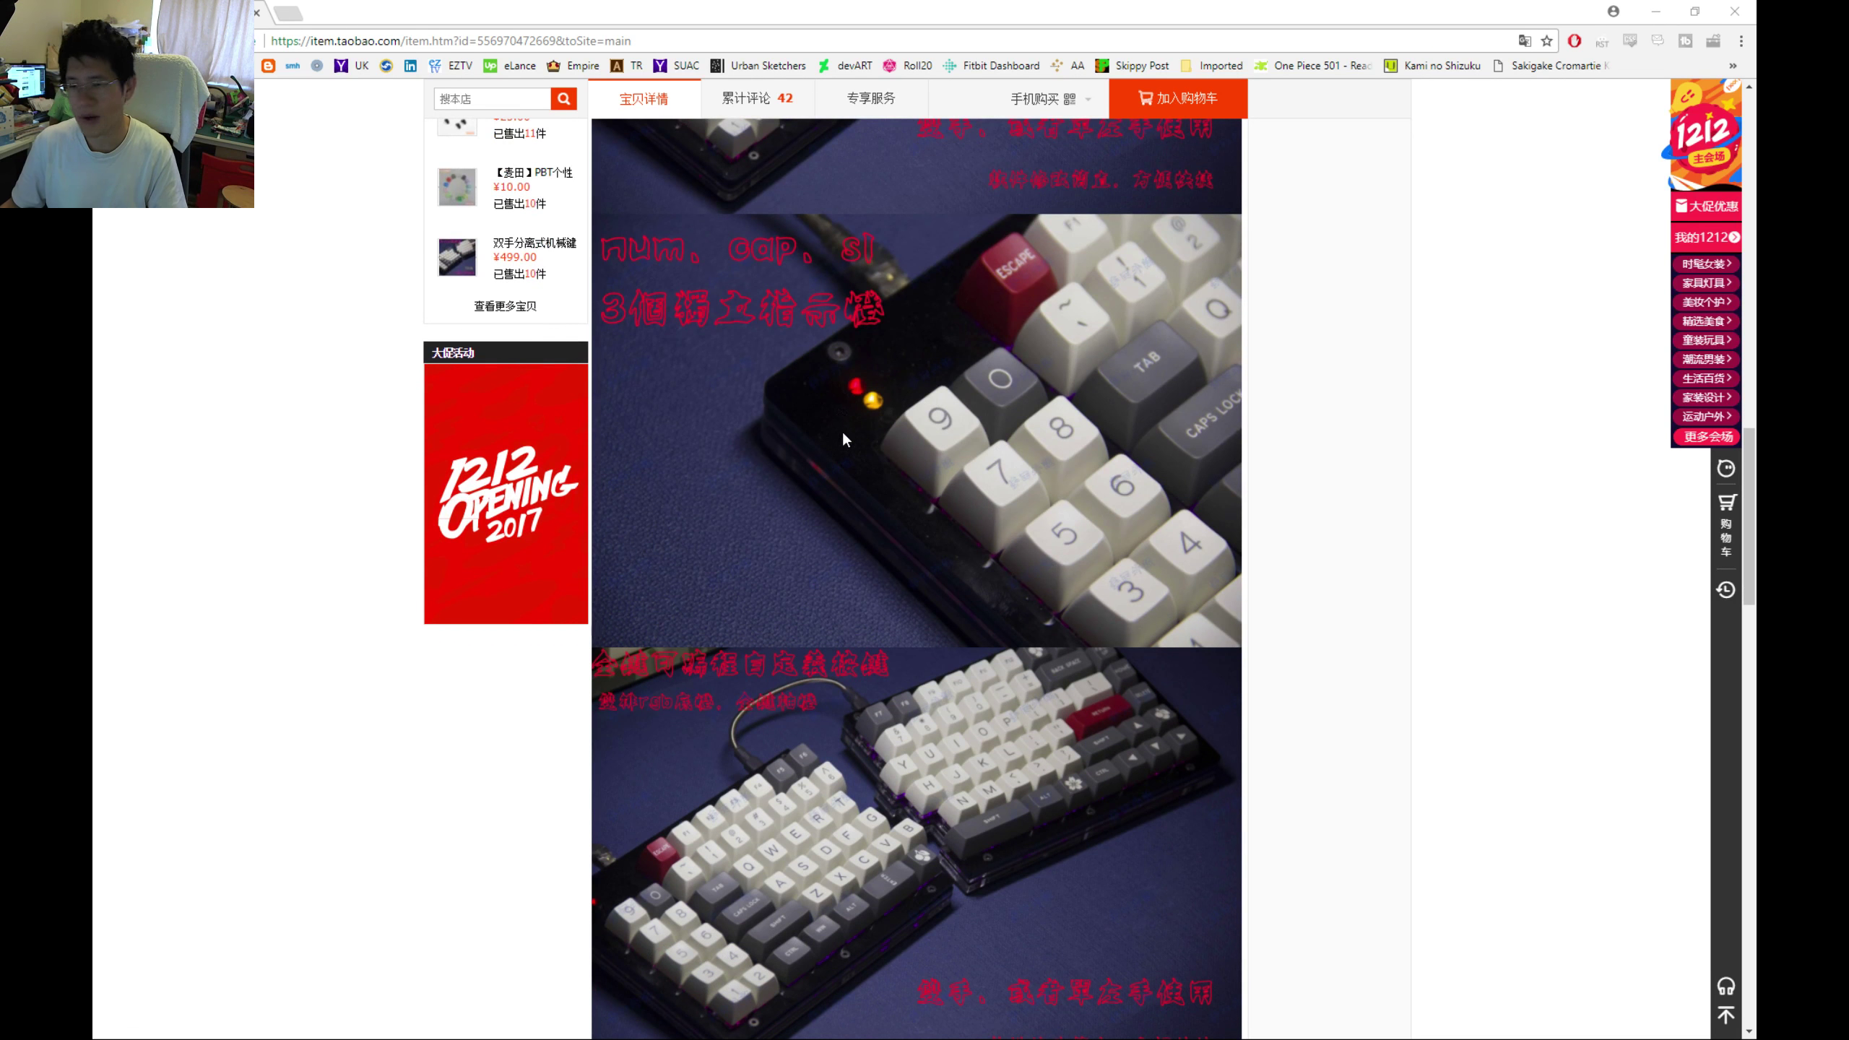
pyautogui.scroll(-15, 840, 442)
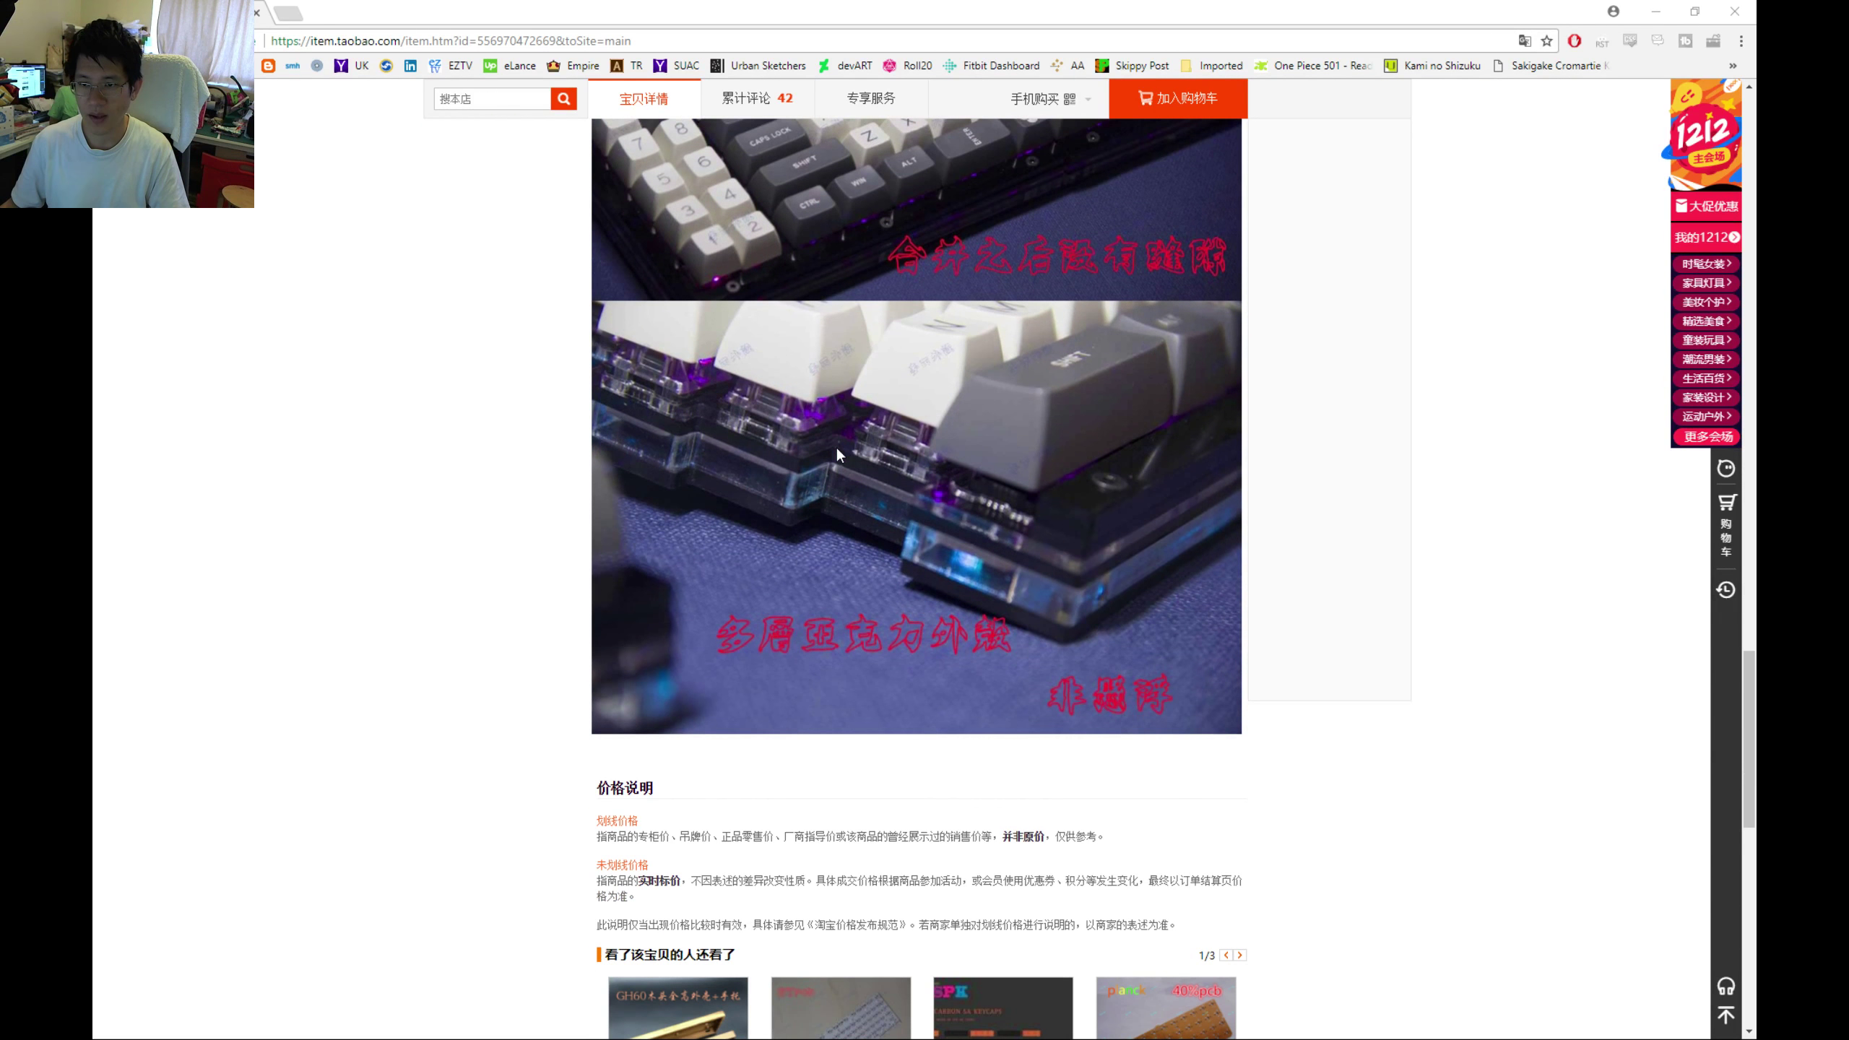
pyautogui.scroll(-12, 835, 445)
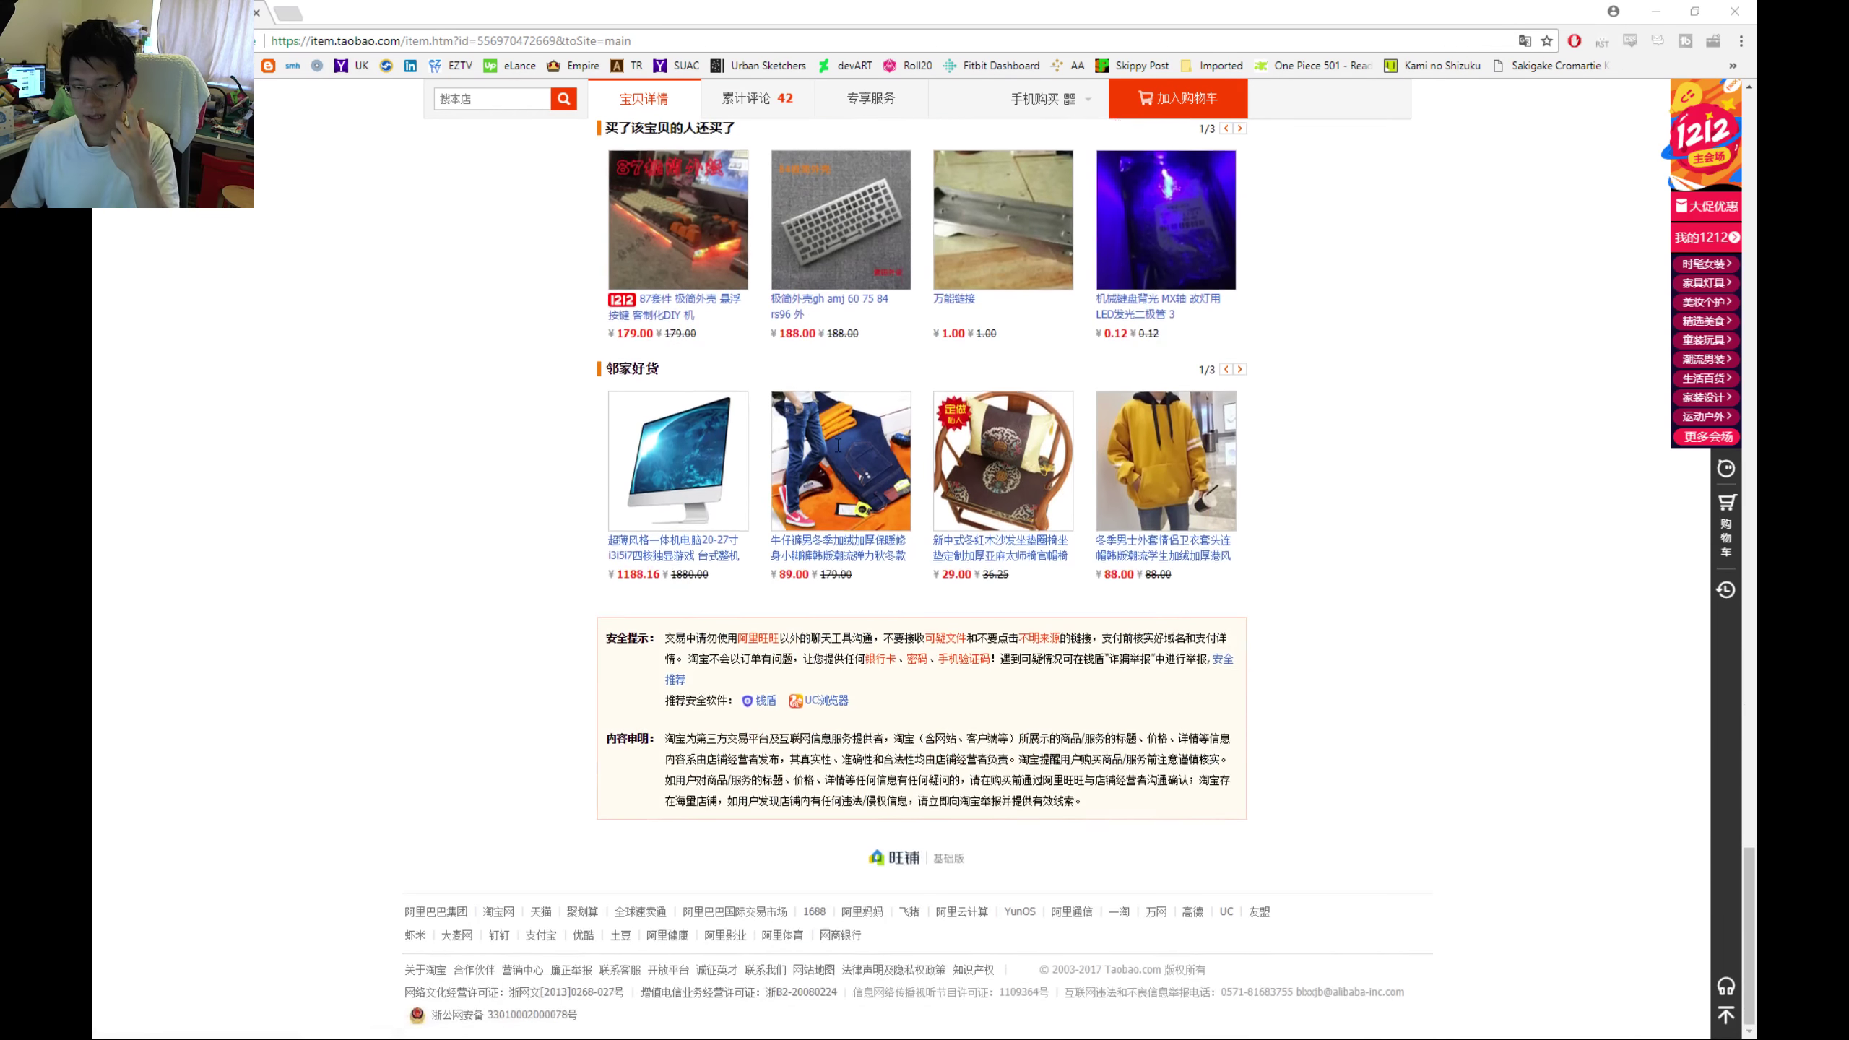
# Return through the listing's description and photos to the price and switch options of the split keyboard.
pyautogui.scroll(18, 839, 445)
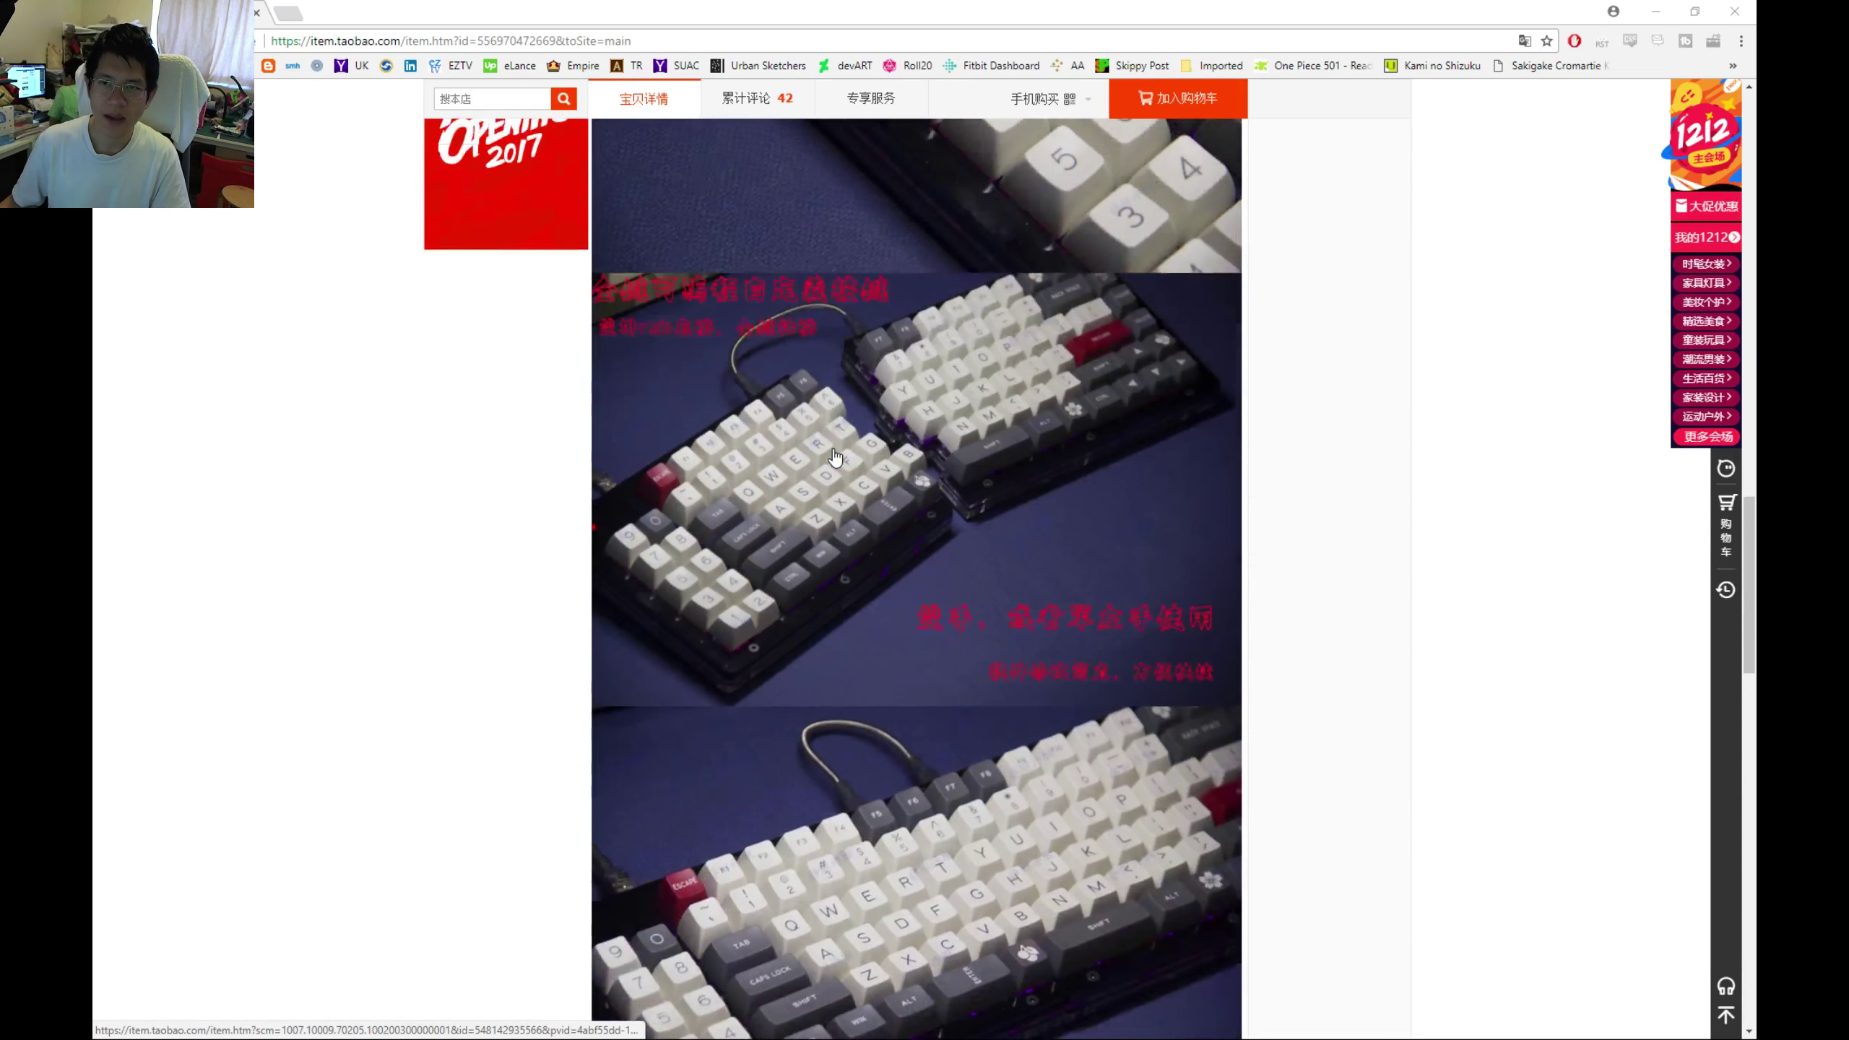
pyautogui.scroll(6, 835, 457)
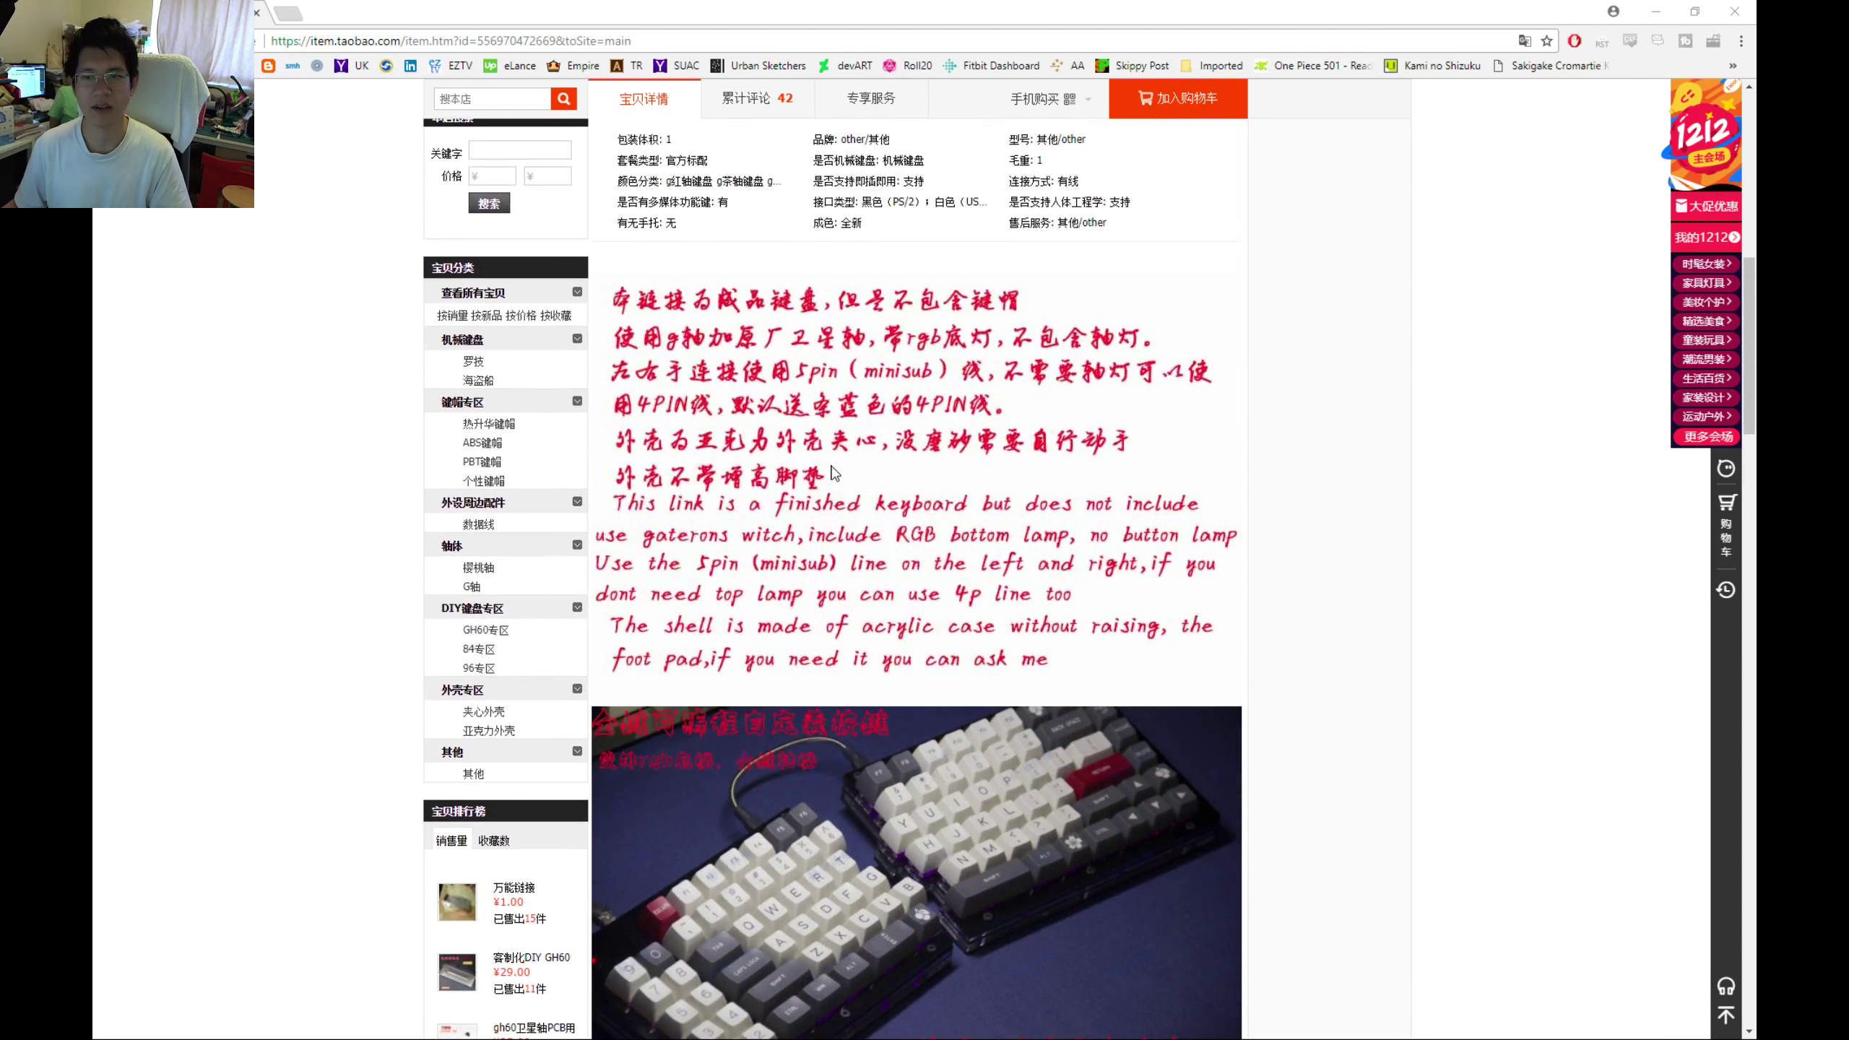
pyautogui.scroll(3, 835, 473)
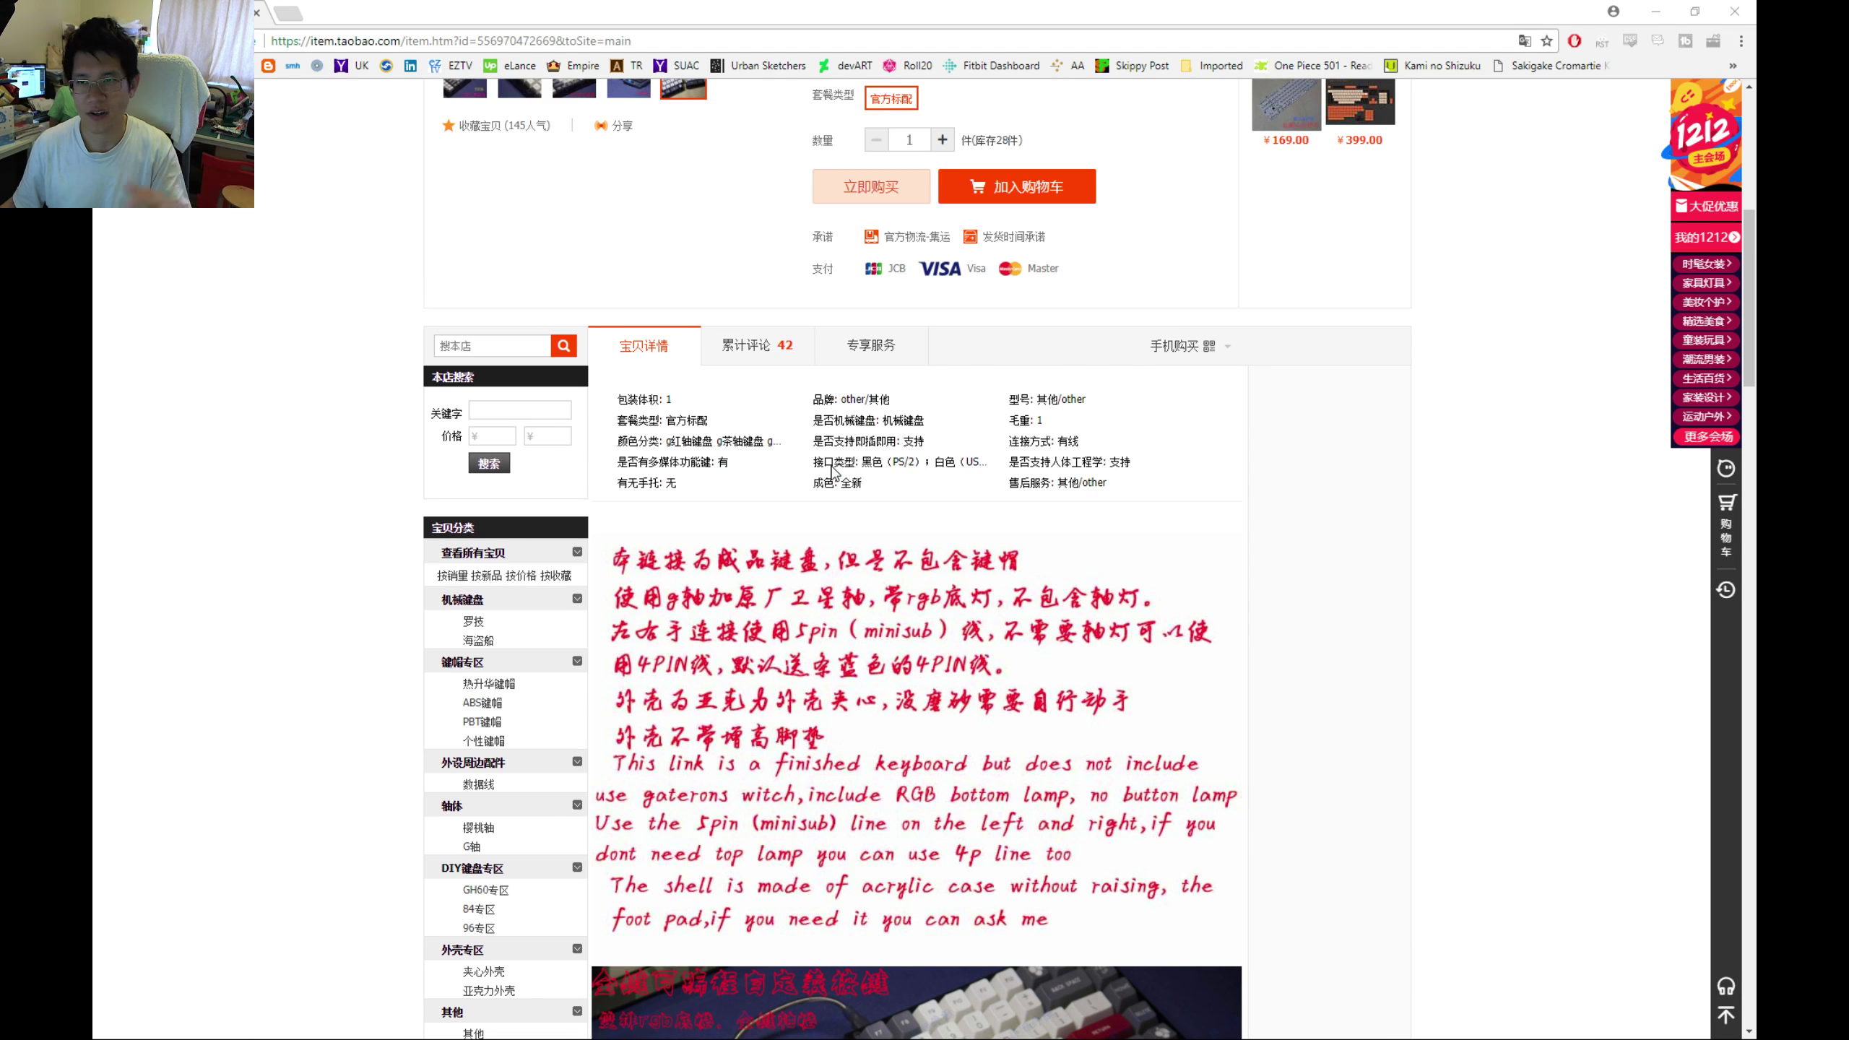
pyautogui.scroll(6, 833, 470)
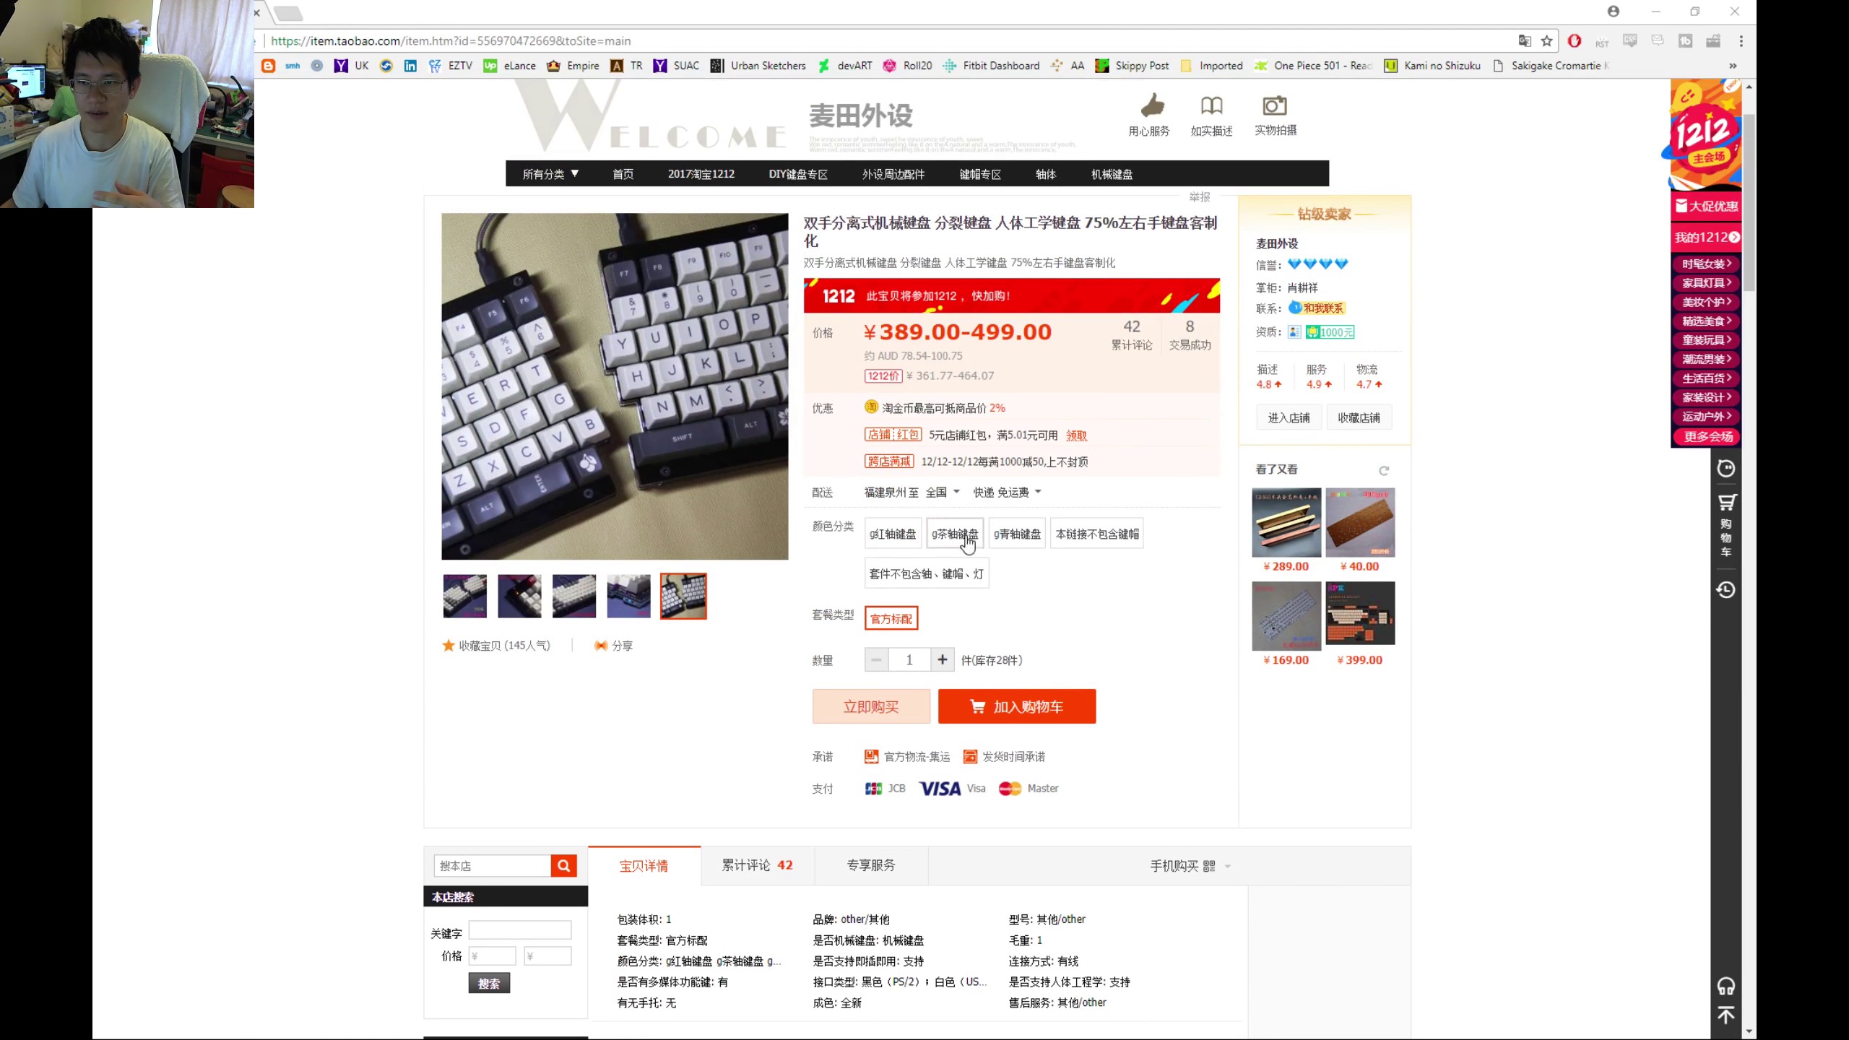
pyautogui.scroll(1, 924, 457)
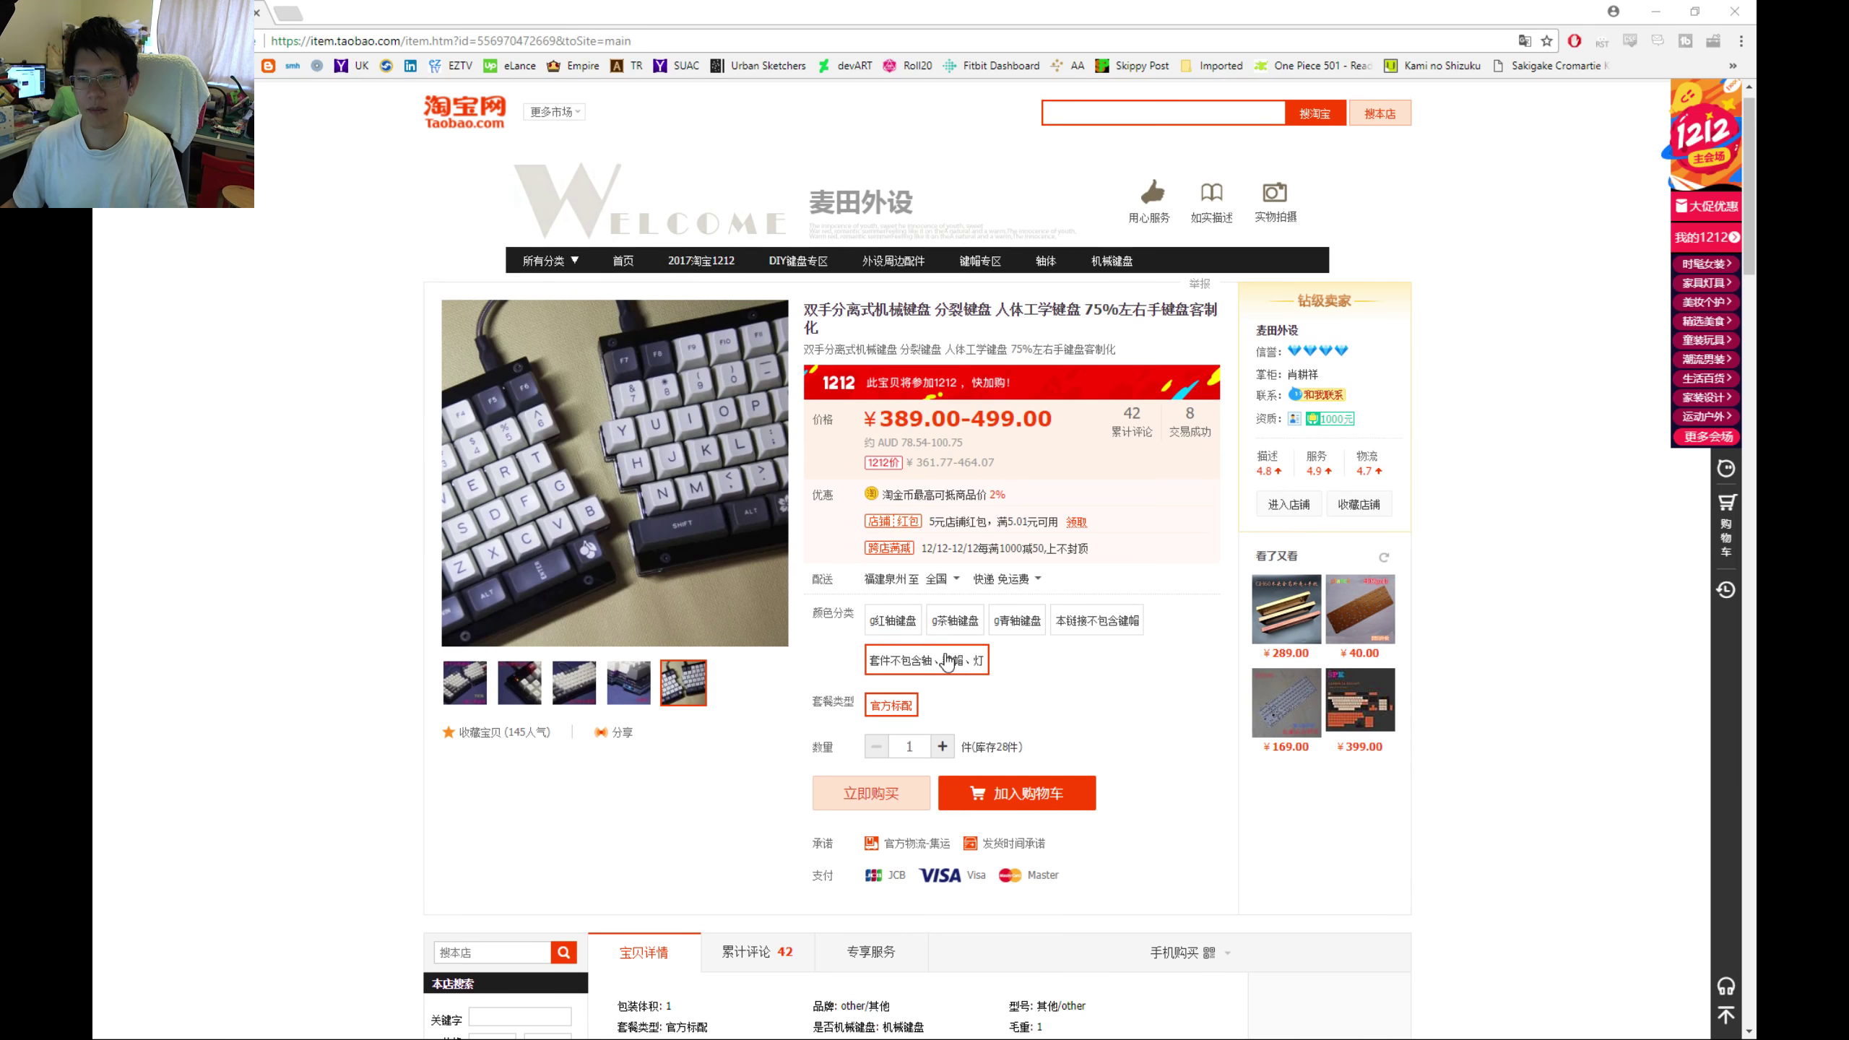
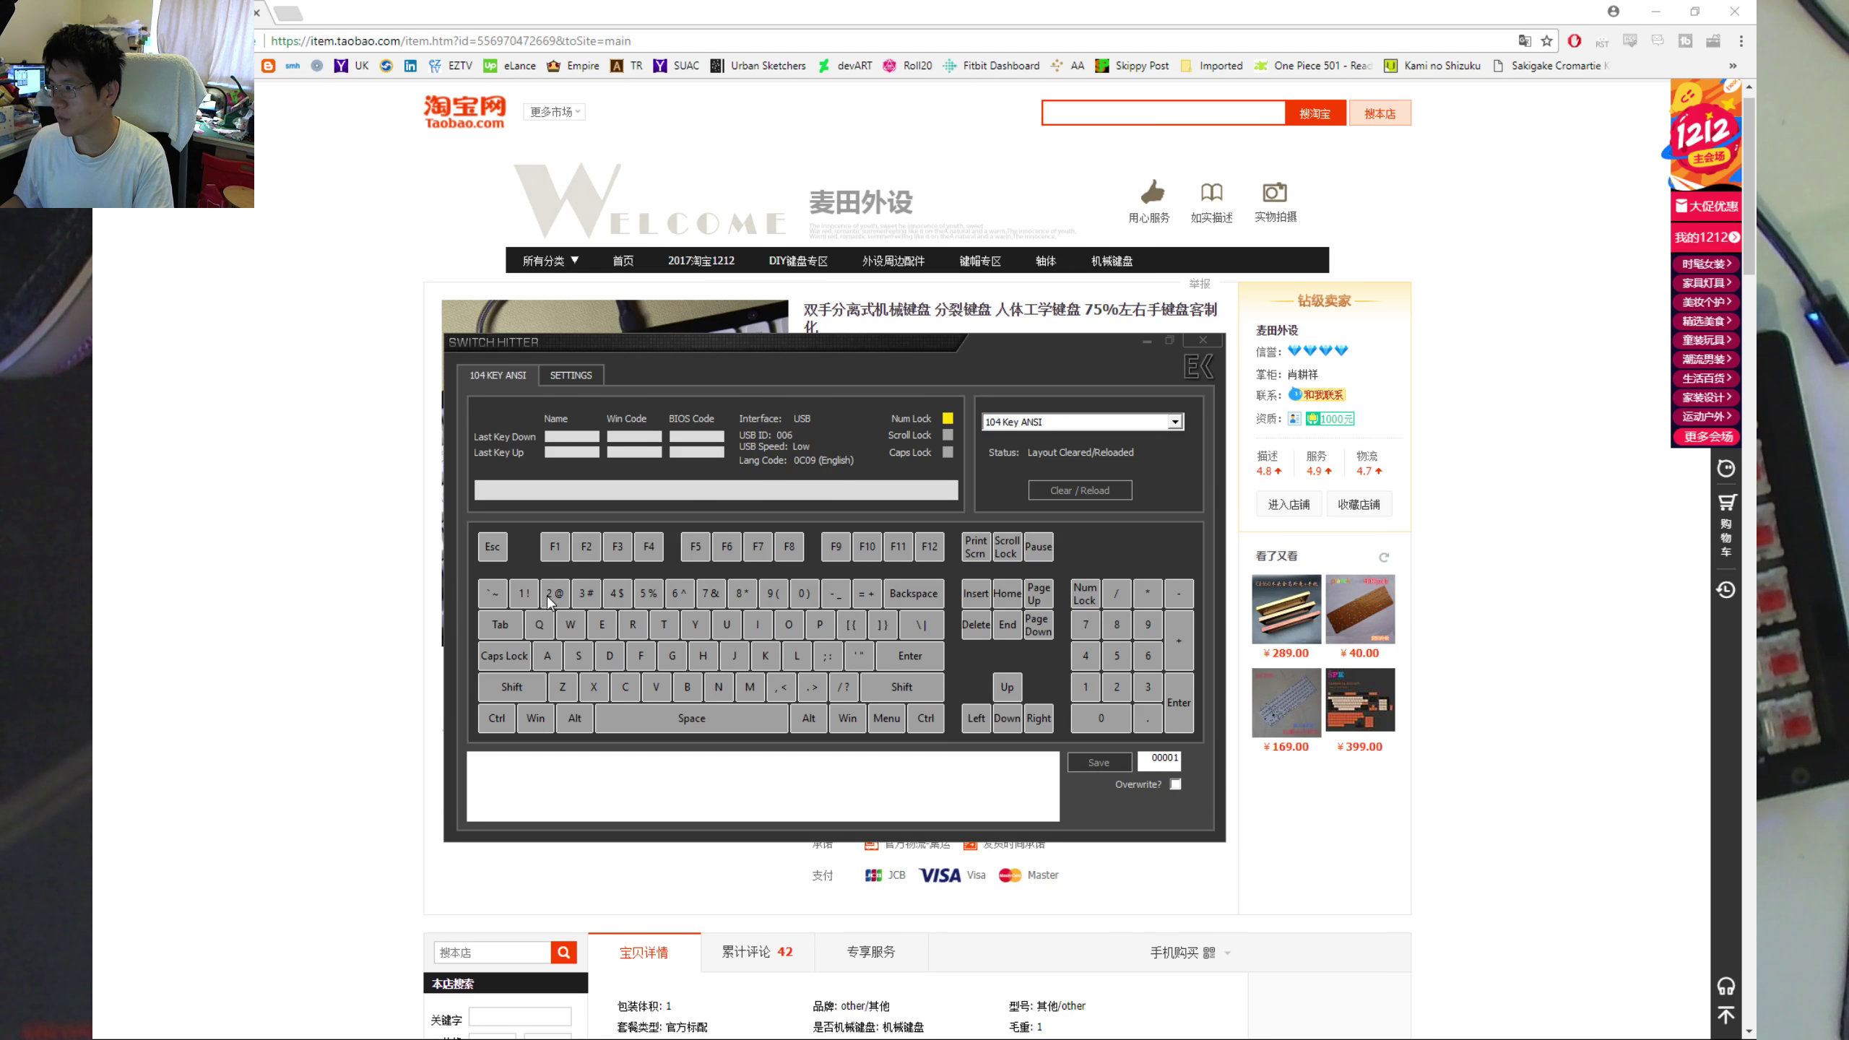
# Switch to Switch Hitter and test the keyboard's Escape and function row keys along with 8.
pyautogui.press('Escape')
pyautogui.press('F1')
pyautogui.press('F8')
pyautogui.press('F9')
pyautogui.press('F7')
pyautogui.press('8')
pyautogui.press('F2')
pyautogui.press('F3')
pyautogui.press('F4')
pyautogui.press('F10')
pyautogui.press('F11')
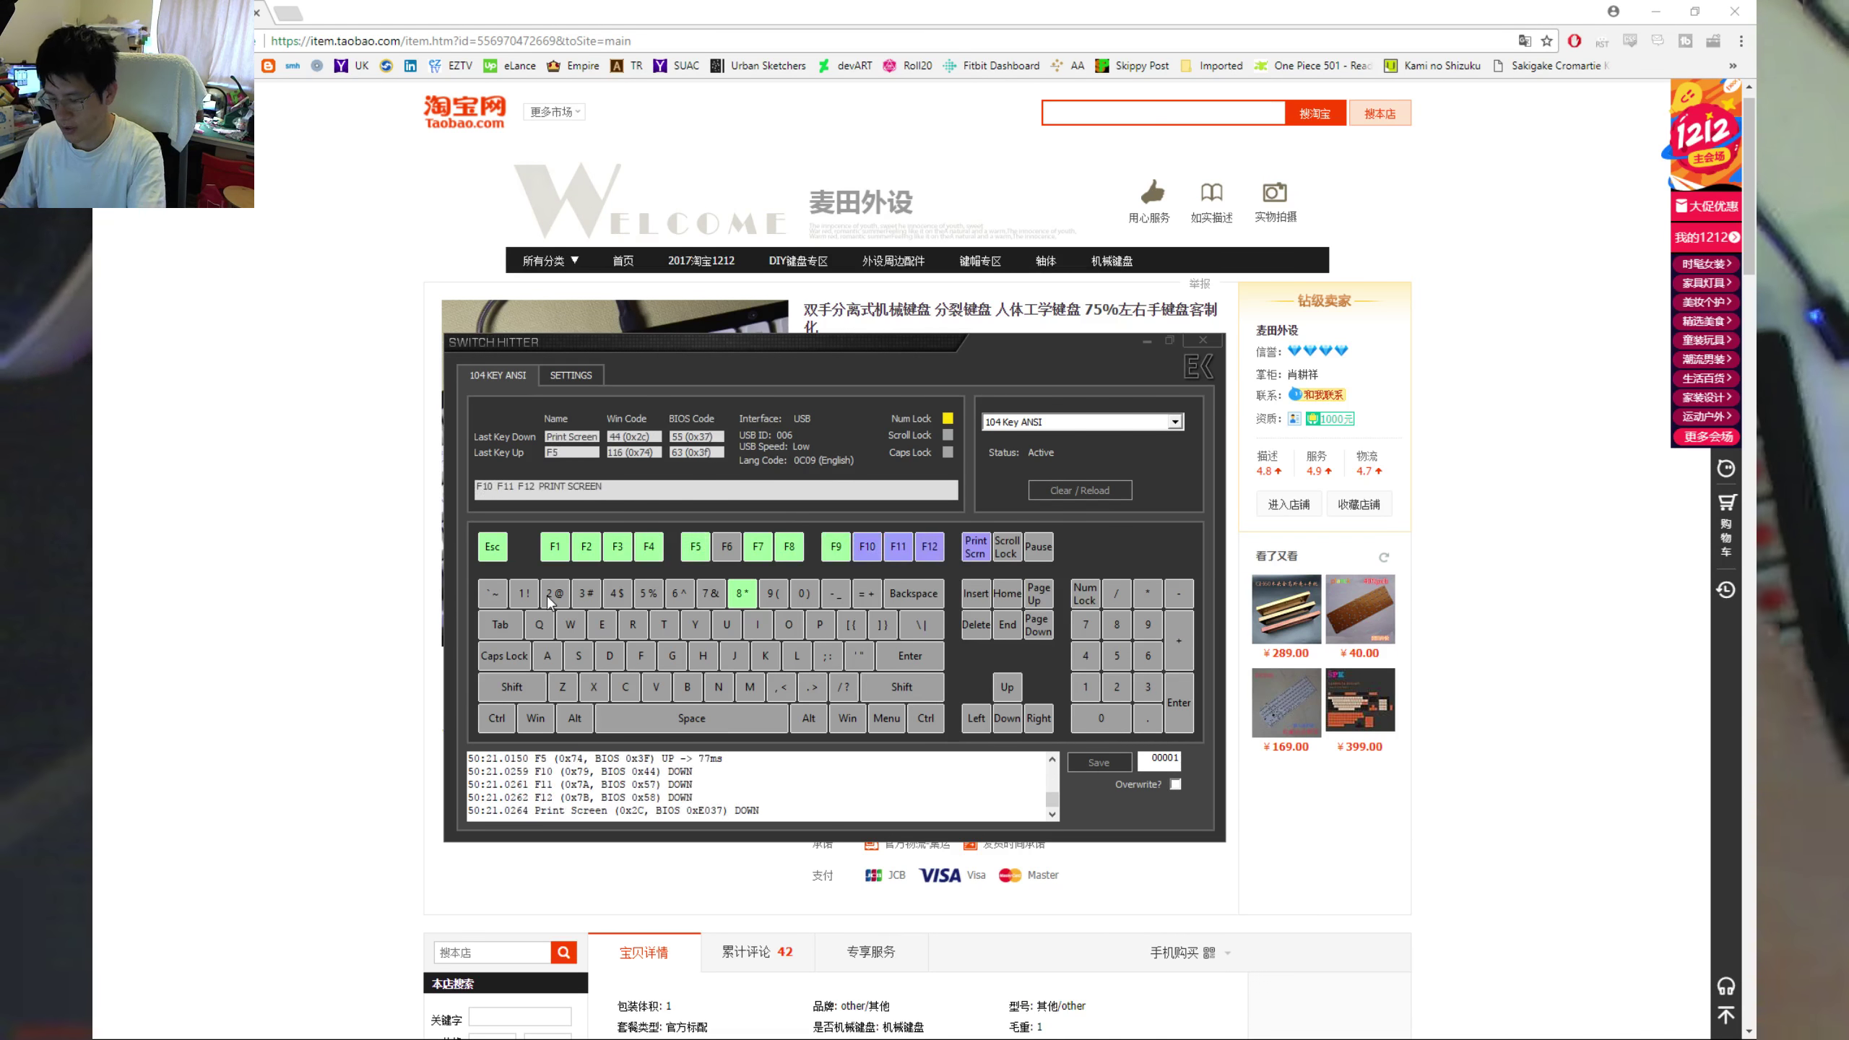
# Test Pause, 0, equals, Insert, P, the square brackets, backslash, L, apostrophe, Delete and Page Down.
pyautogui.press('Pause')
pyautogui.press('0')
pyautogui.press('=')
pyautogui.press('Insert')
pyautogui.press('p')
pyautogui.press('[')
pyautogui.press(']')
pyautogui.press('\\')
pyautogui.press('l')
pyautogui.press("'")
pyautogui.press('Delete')
pyautogui.press('pagedown')
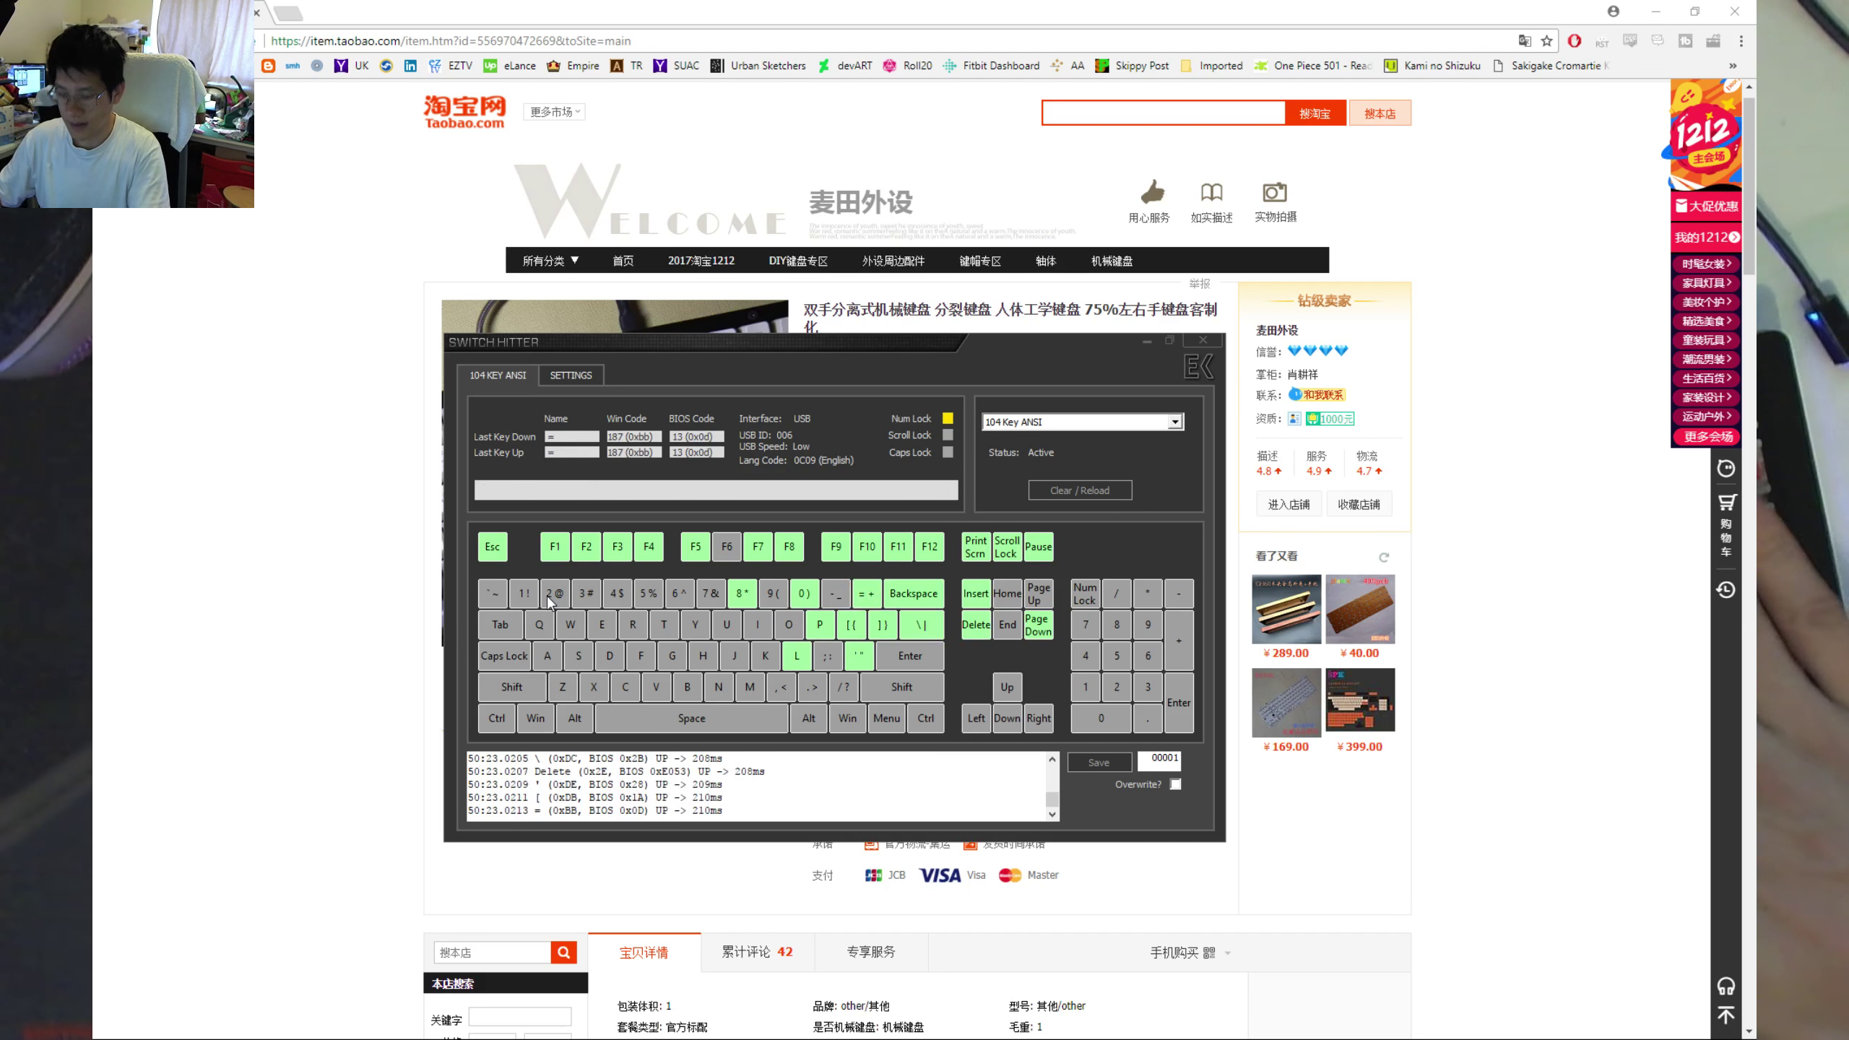
# Test the function keys F5 through F8.
pyautogui.press('F8')
pyautogui.press('F5')
pyautogui.press('F8')
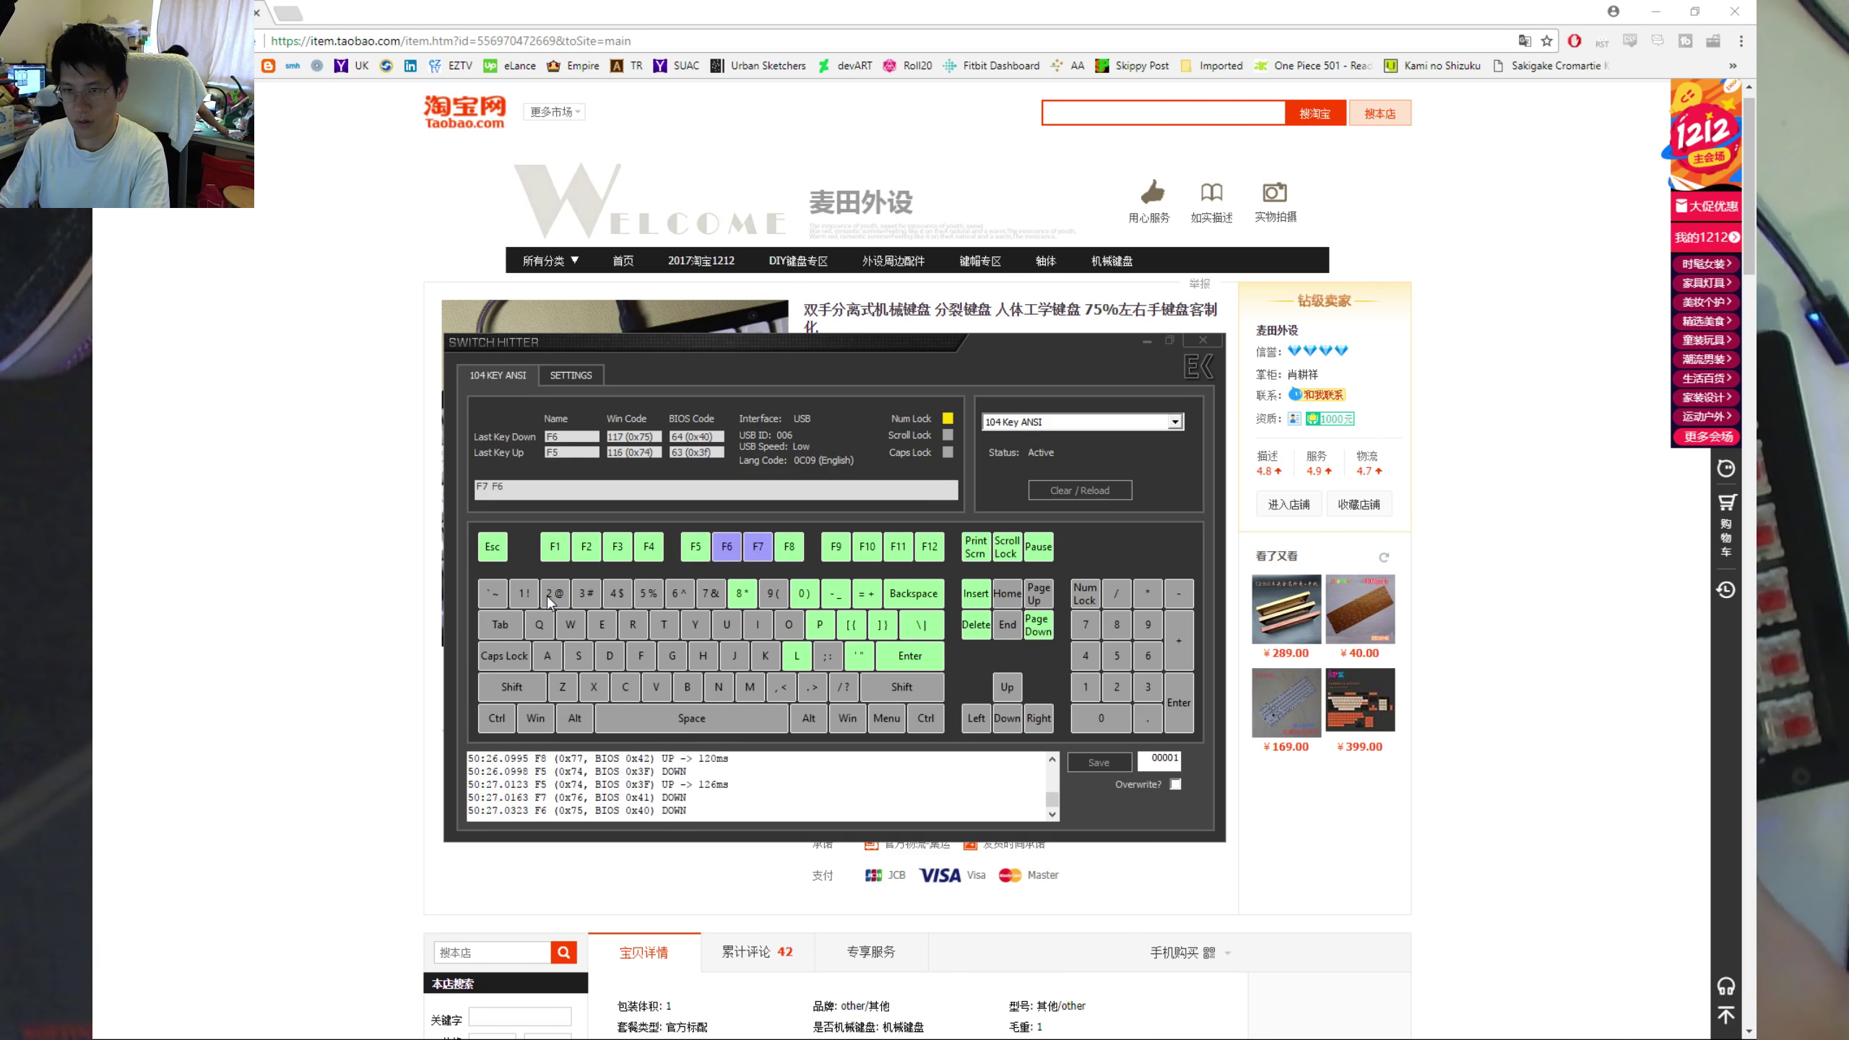
# Test the grave accent, 1, 2, 3, Q, W, A, F and I keys, plus 7 on the number pad.
pyautogui.press('`')
pyautogui.press('1')
pyautogui.press('q')
pyautogui.press('w')
pyautogui.press('2')
pyautogui.press('3')
pyautogui.press('a')
pyautogui.press('f')
pyautogui.press('i')
pyautogui.press('KP_7')
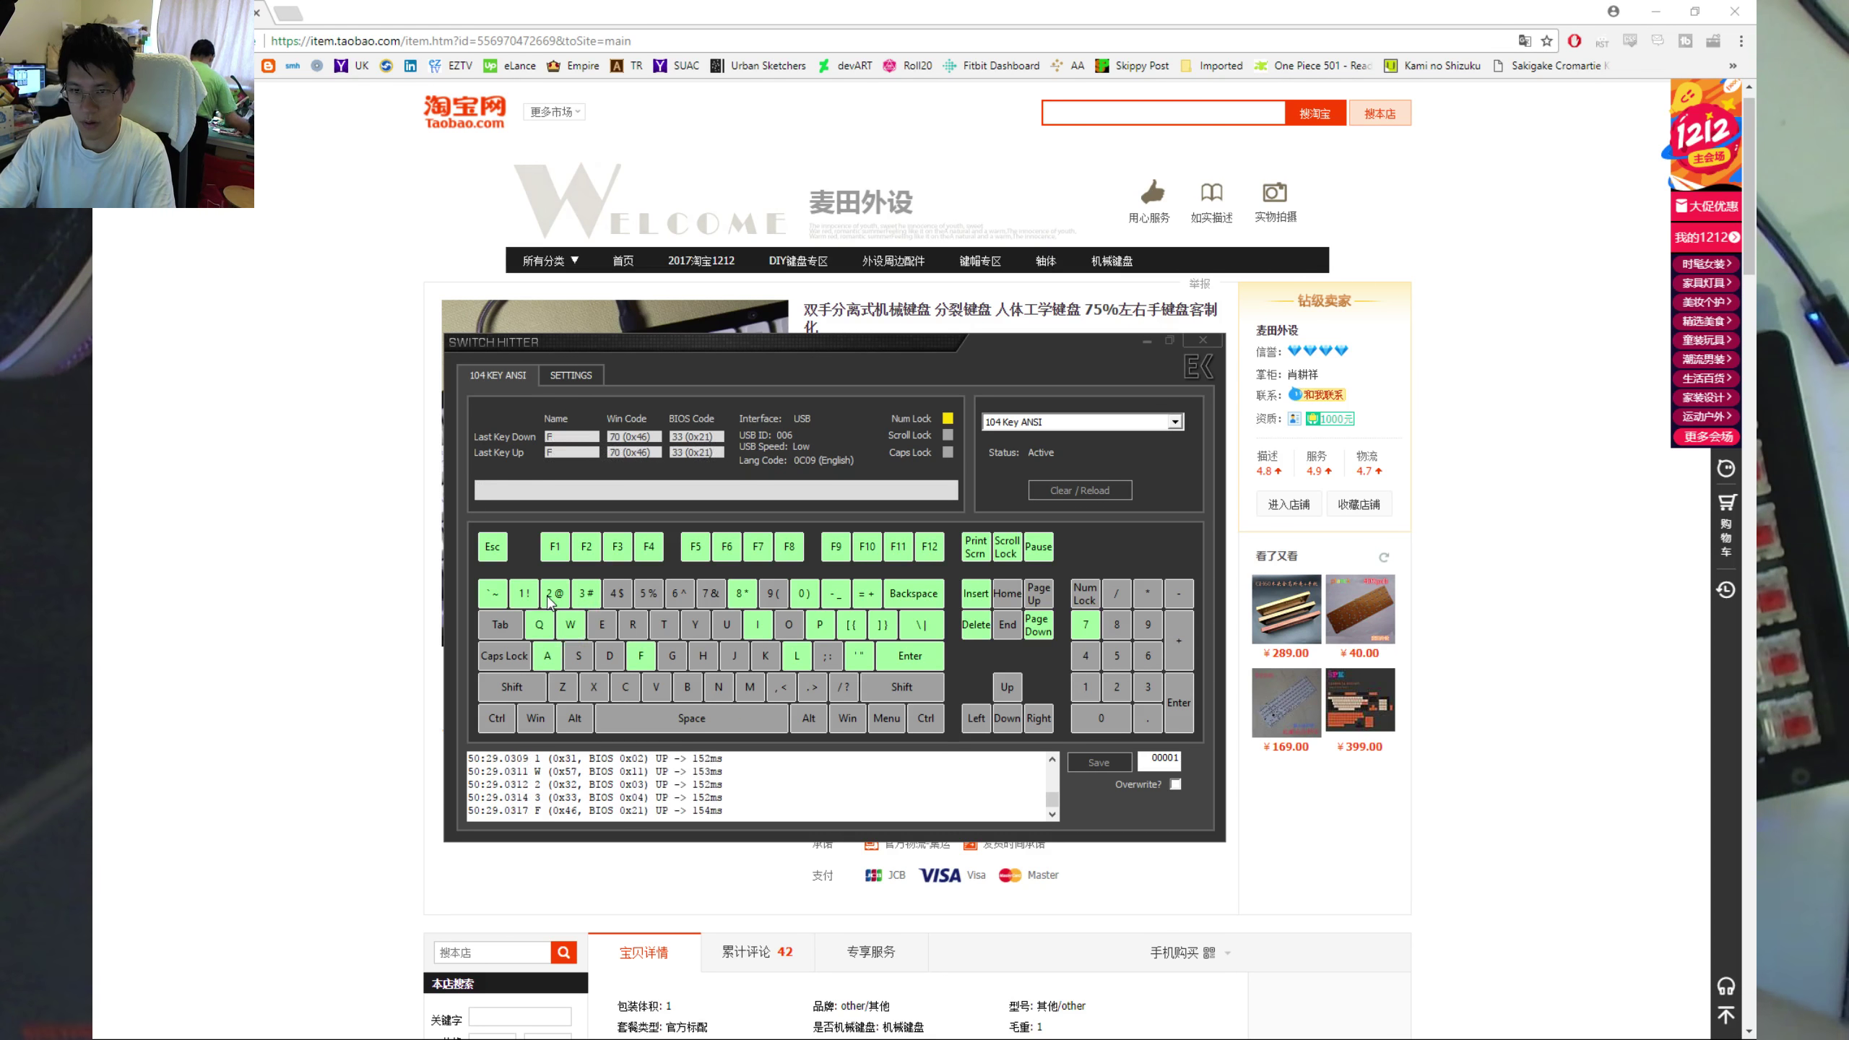
# Test Shift, F1, E and the Left, Down and Up arrow keys.
pyautogui.hotkey('shift', 'Left')
pyautogui.press('F1')
pyautogui.press('Down')
pyautogui.press('Up')
pyautogui.press('e')
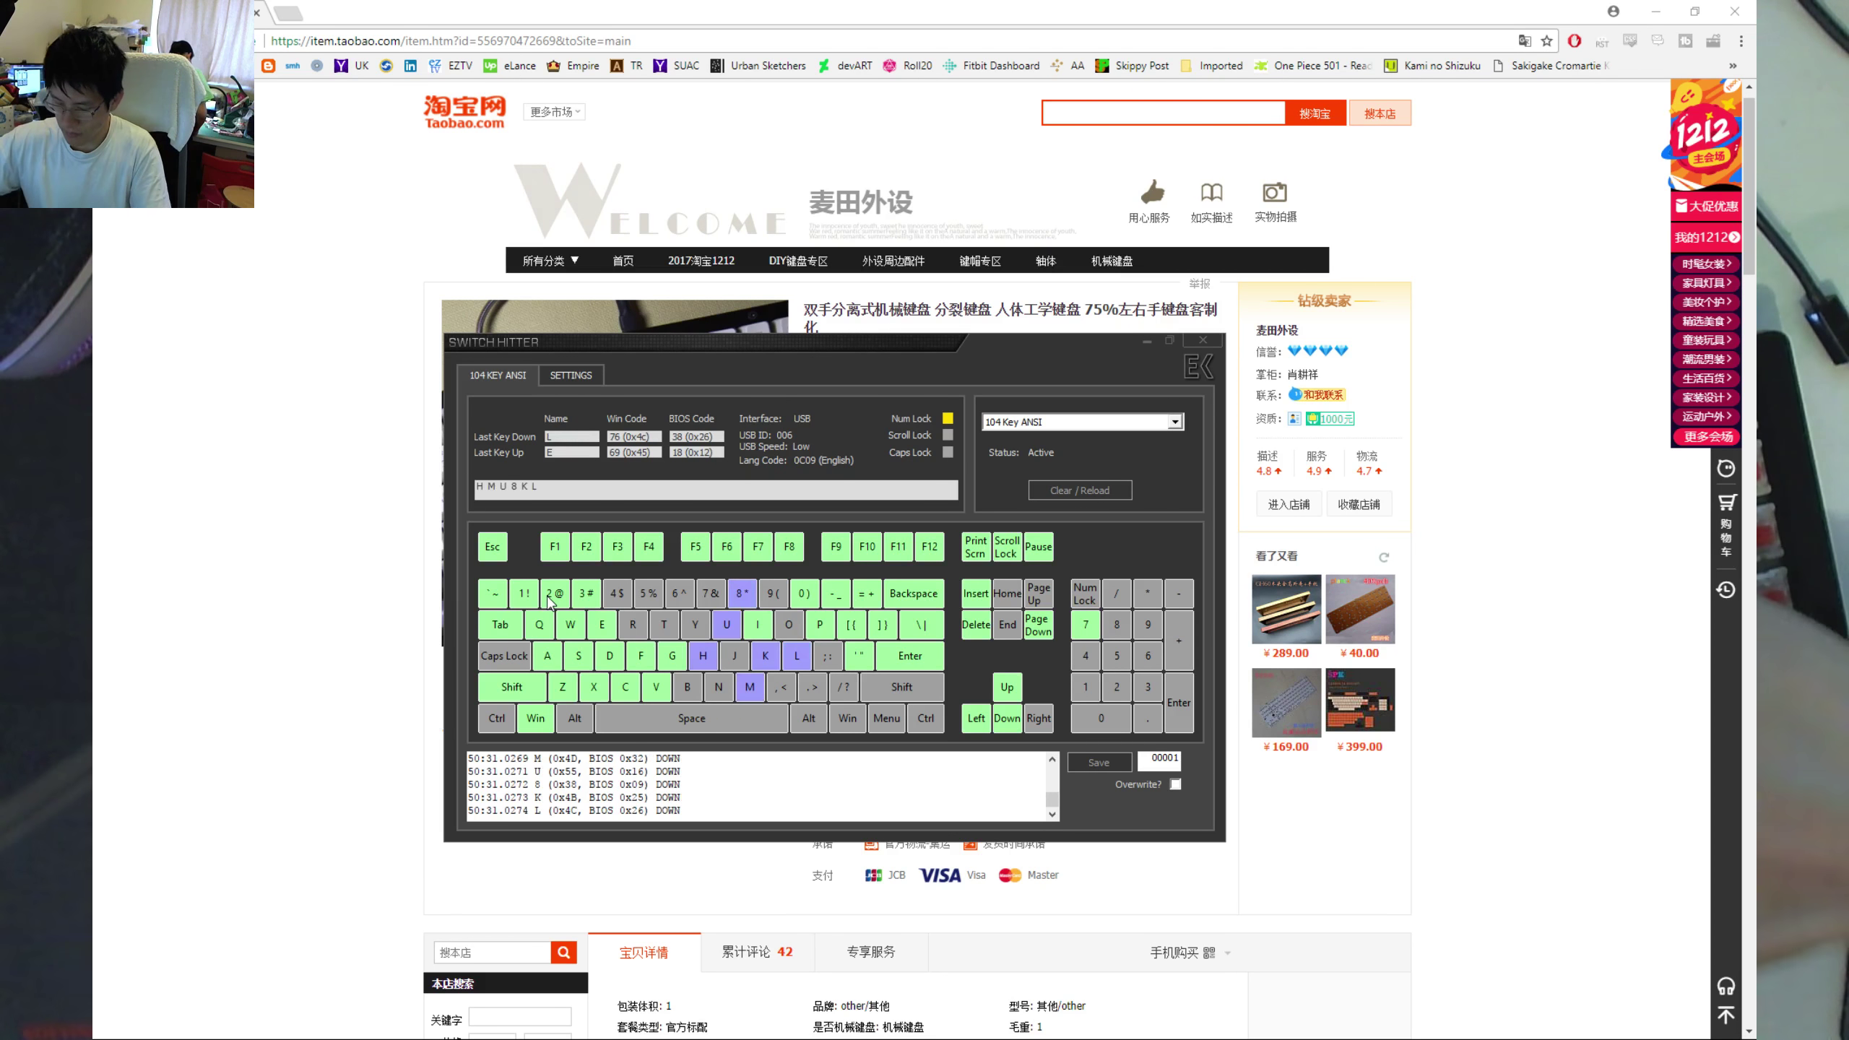
# Test Backspace, N, backslash, Space, M, 8, comma and the right Shift.
pyautogui.press('BackSpace')
pyautogui.press('n')
pyautogui.press('\\')
pyautogui.press('space')
pyautogui.press('m')
pyautogui.press('8')
pyautogui.press(',')
pyautogui.press('shift')
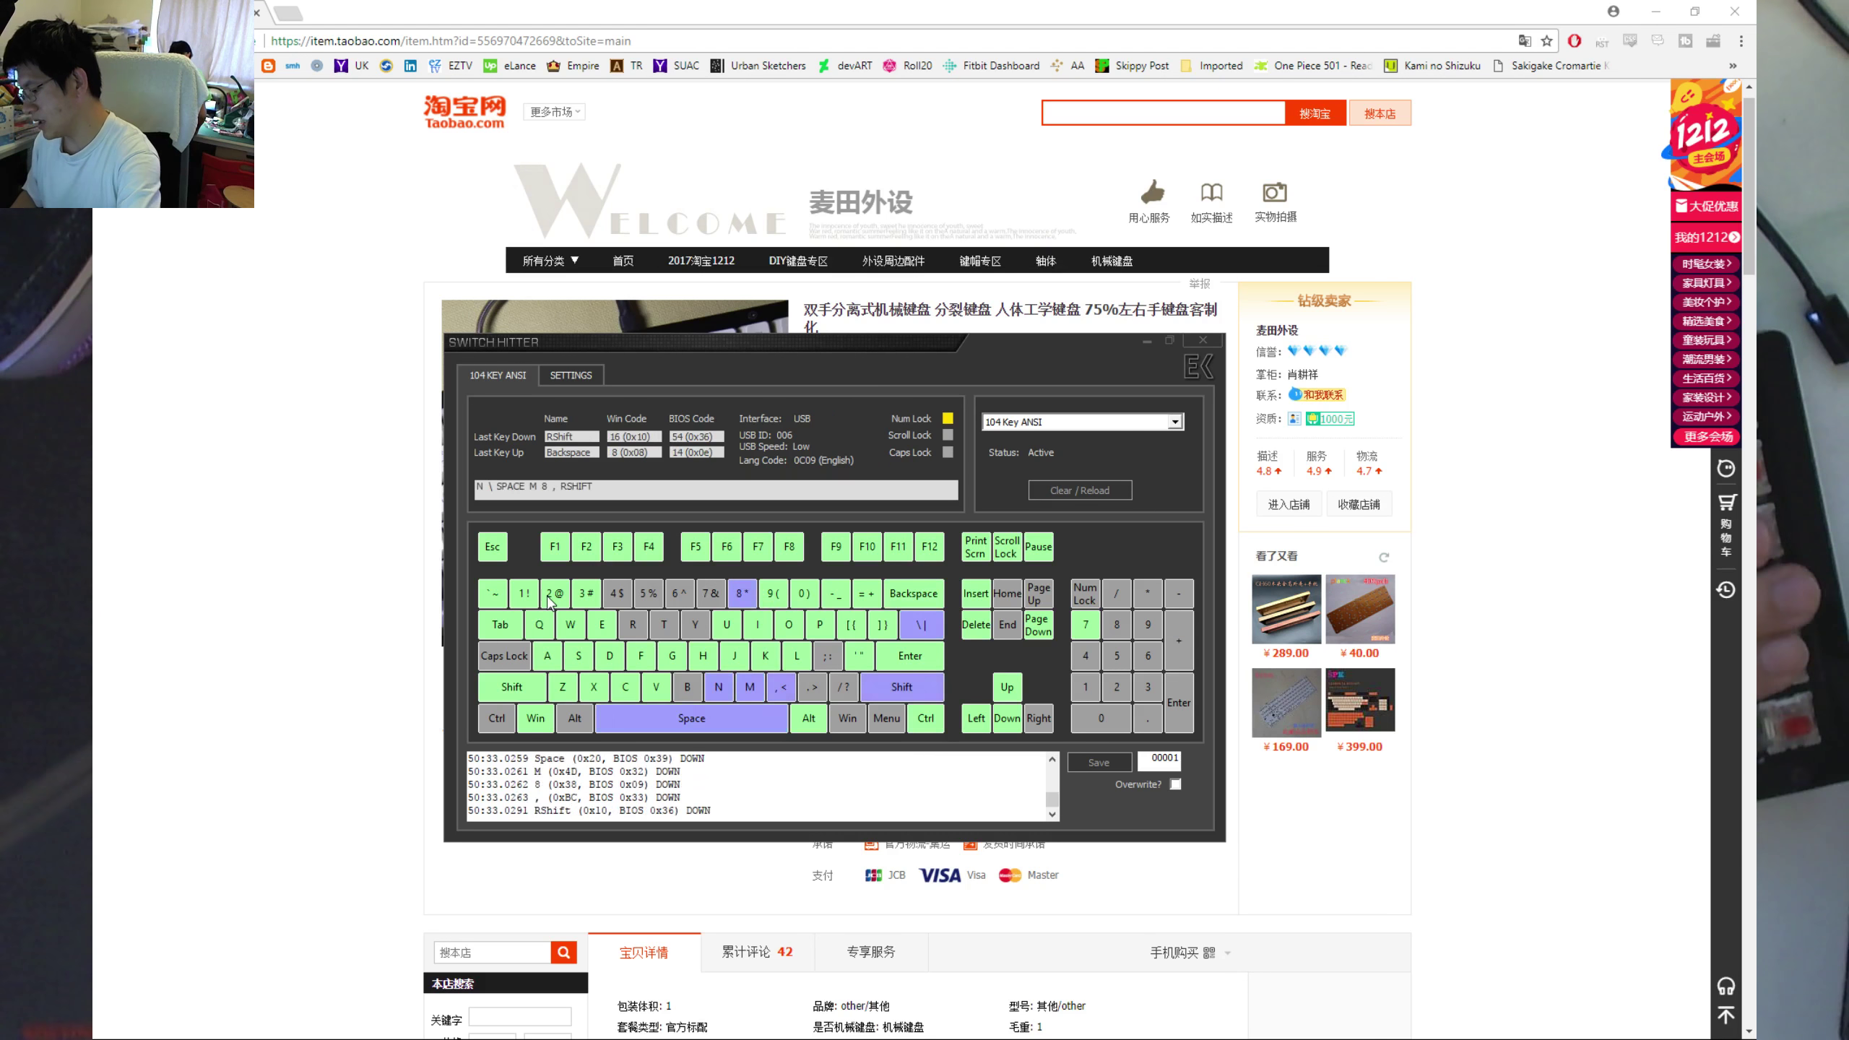
# Test the Up arrow, period, right Alt, L and minus keys, and recheck Space, M, 8 and Backspace.
pyautogui.press('Up')
pyautogui.press('.')
pyautogui.press('Alt_R')
pyautogui.press('l')
pyautogui.press('space')
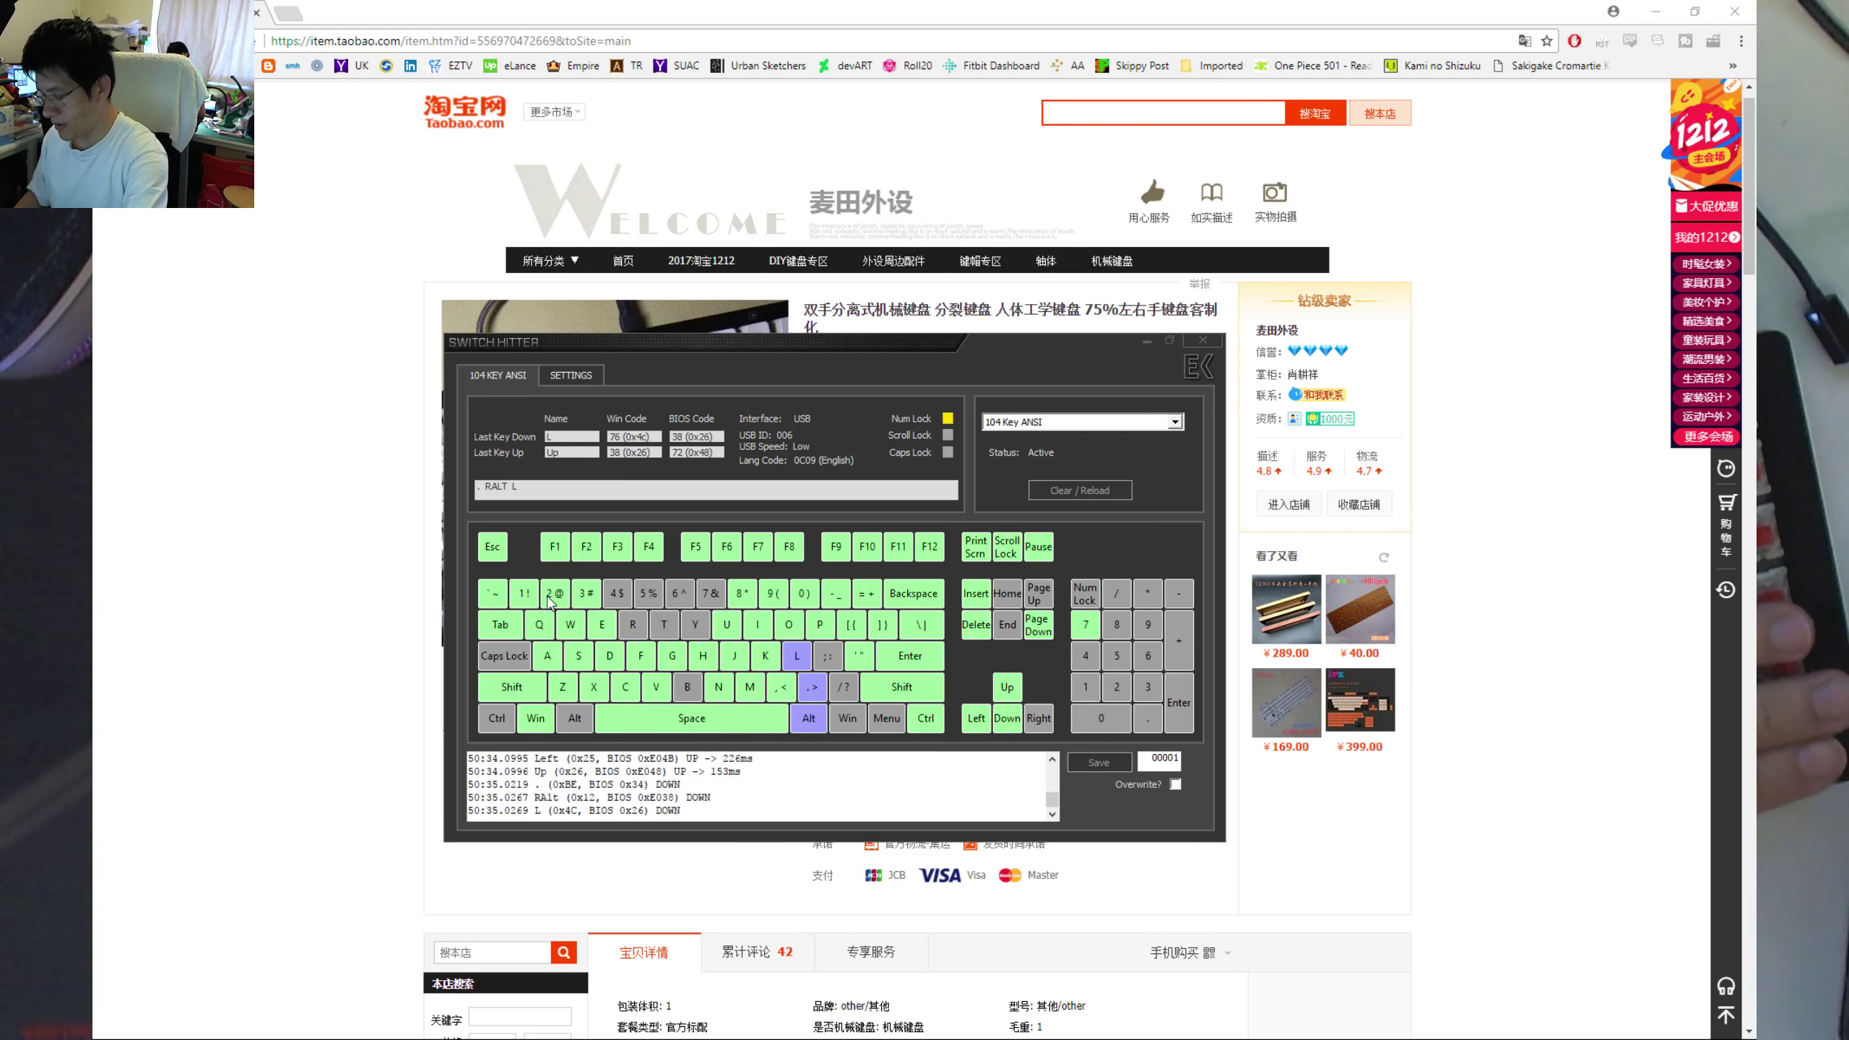
pyautogui.press('m')
pyautogui.press('8')
pyautogui.press('-')
pyautogui.press('BackSpace')
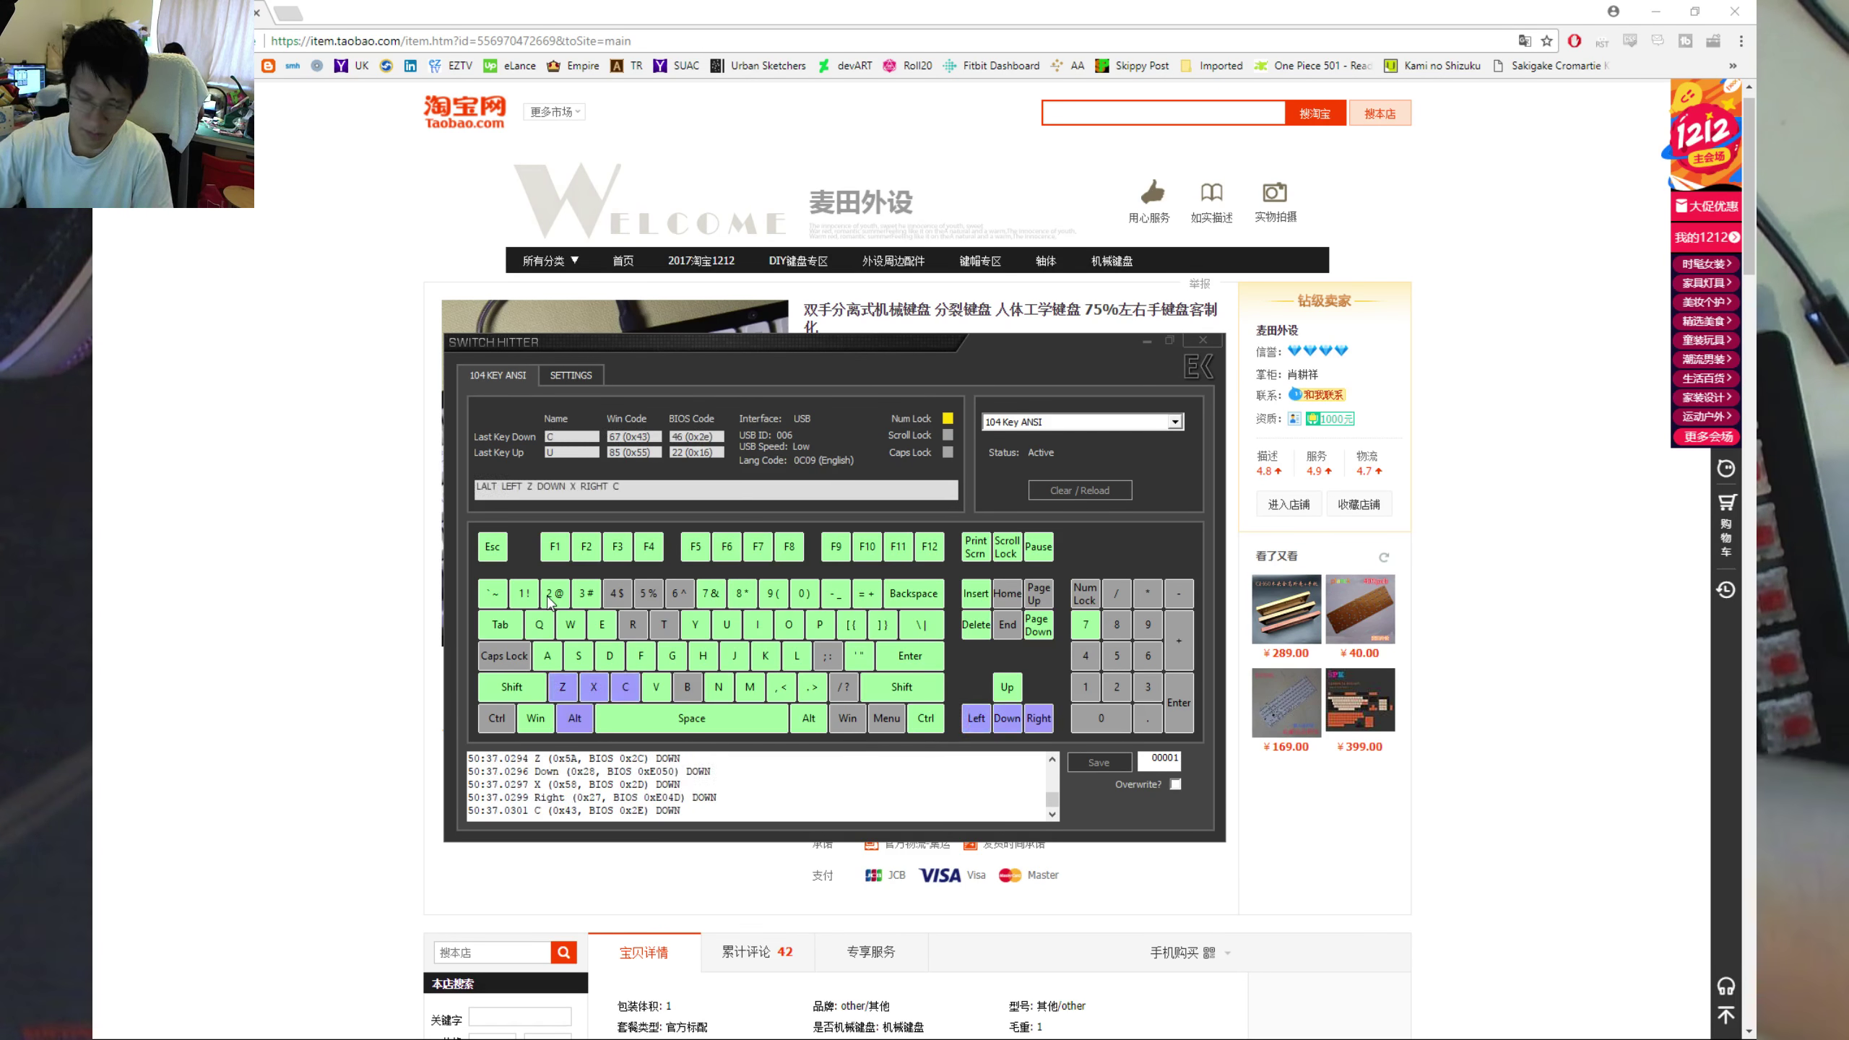
# Test the left half's Alt, Caps Lock, F2, F3 and the letters Q, W, E, R, C, F, G, V and B.
pyautogui.hotkey('alt', 'q')
pyautogui.press('F2')
pyautogui.press('F3')
pyautogui.press('c')
pyautogui.press('f')
pyautogui.press('r')
pyautogui.press('capslock')
pyautogui.press('w')
pyautogui.press('e')
pyautogui.press('f')
pyautogui.press('v')
pyautogui.press('g')
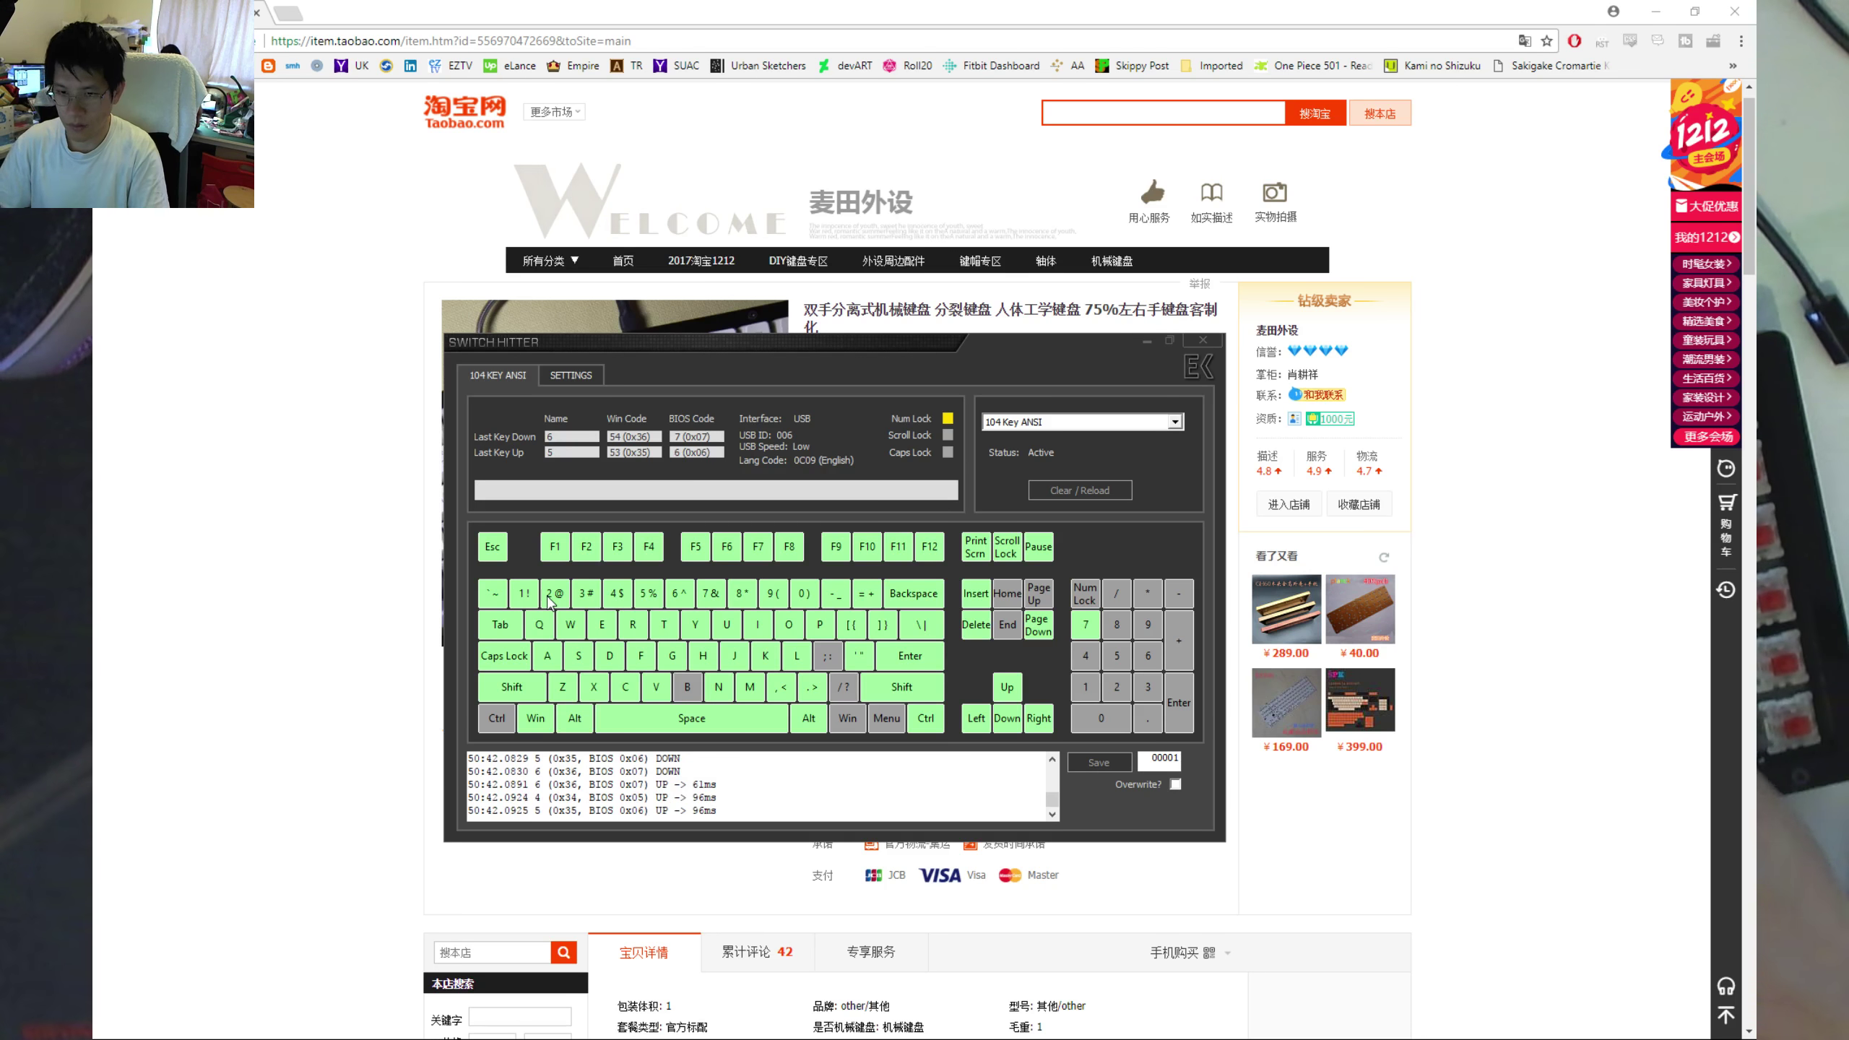
pyautogui.press('v')
pyautogui.press('b')
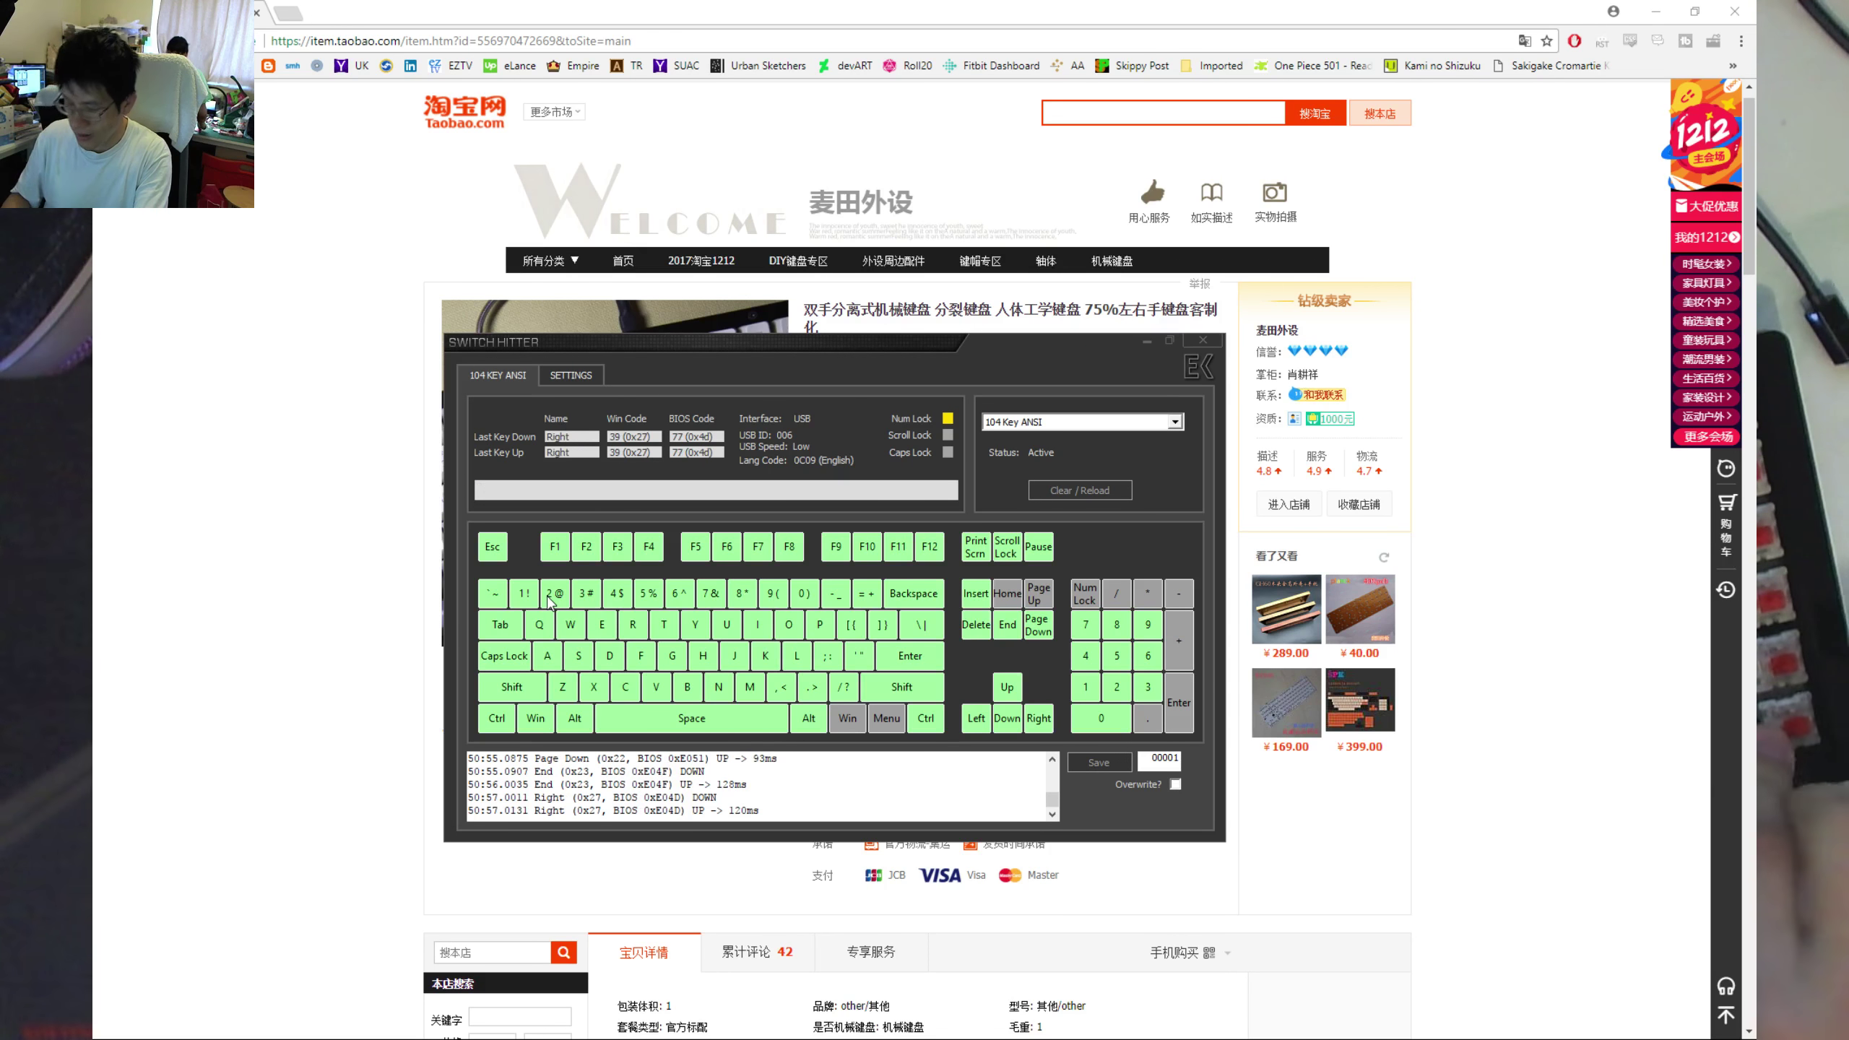
# Test the Down and Left arrows, Ctrl, Alt, Space and the bottom-row letters Z, X, C, V and B.
pyautogui.press('Down')
pyautogui.press('Left')
pyautogui.press('ctrl')
pyautogui.press('space')
pyautogui.press('alt')
pyautogui.press('ctrl')
pyautogui.press('Left')
pyautogui.press('z')
pyautogui.press('x')
pyautogui.press('c')
pyautogui.press('v')
pyautogui.press('b')
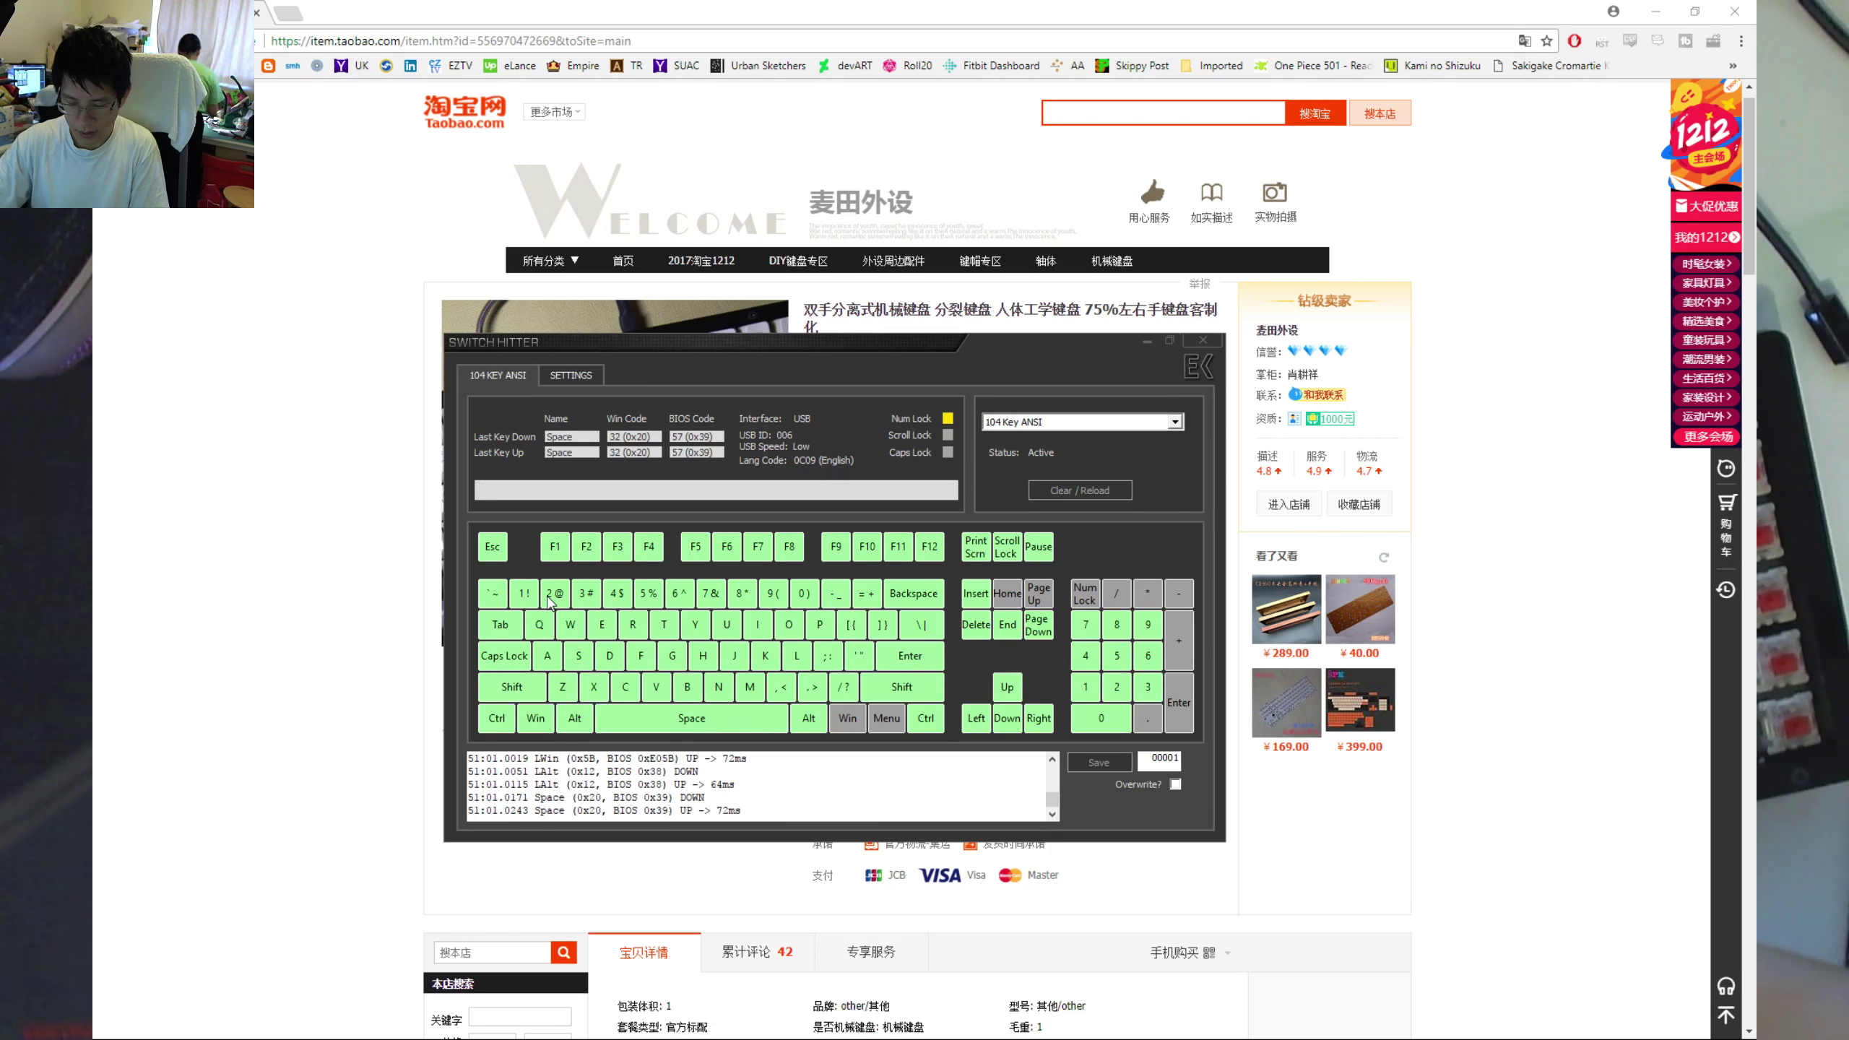
# Retest Tab, Q, W and the function keys F1 through F3.
pyautogui.press('Tab')
pyautogui.press('q')
pyautogui.press('w')
pyautogui.press('F1')
pyautogui.press('F2')
pyautogui.press('F3')
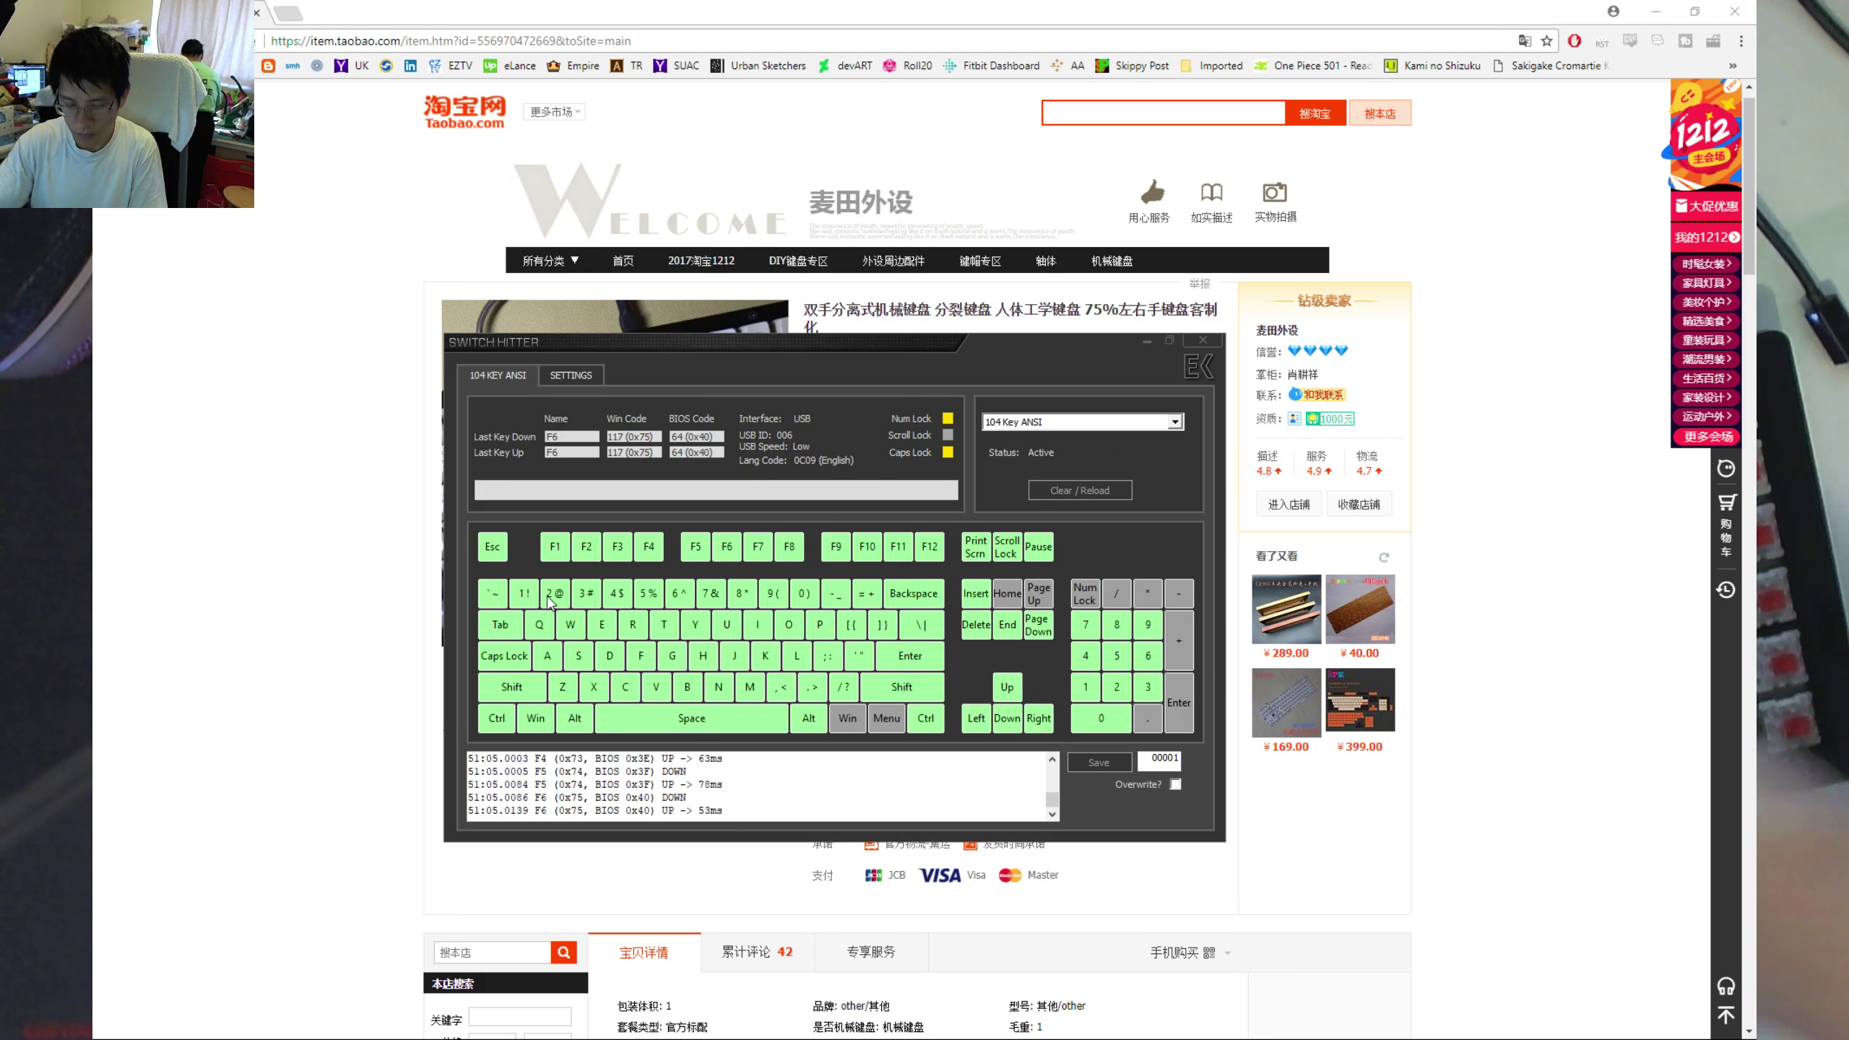
# Test the number pad keys 9, 7, 0, 6, 4 and 2.
pyautogui.press('KP_9')
pyautogui.press('KP_9')
pyautogui.press('KP_7')
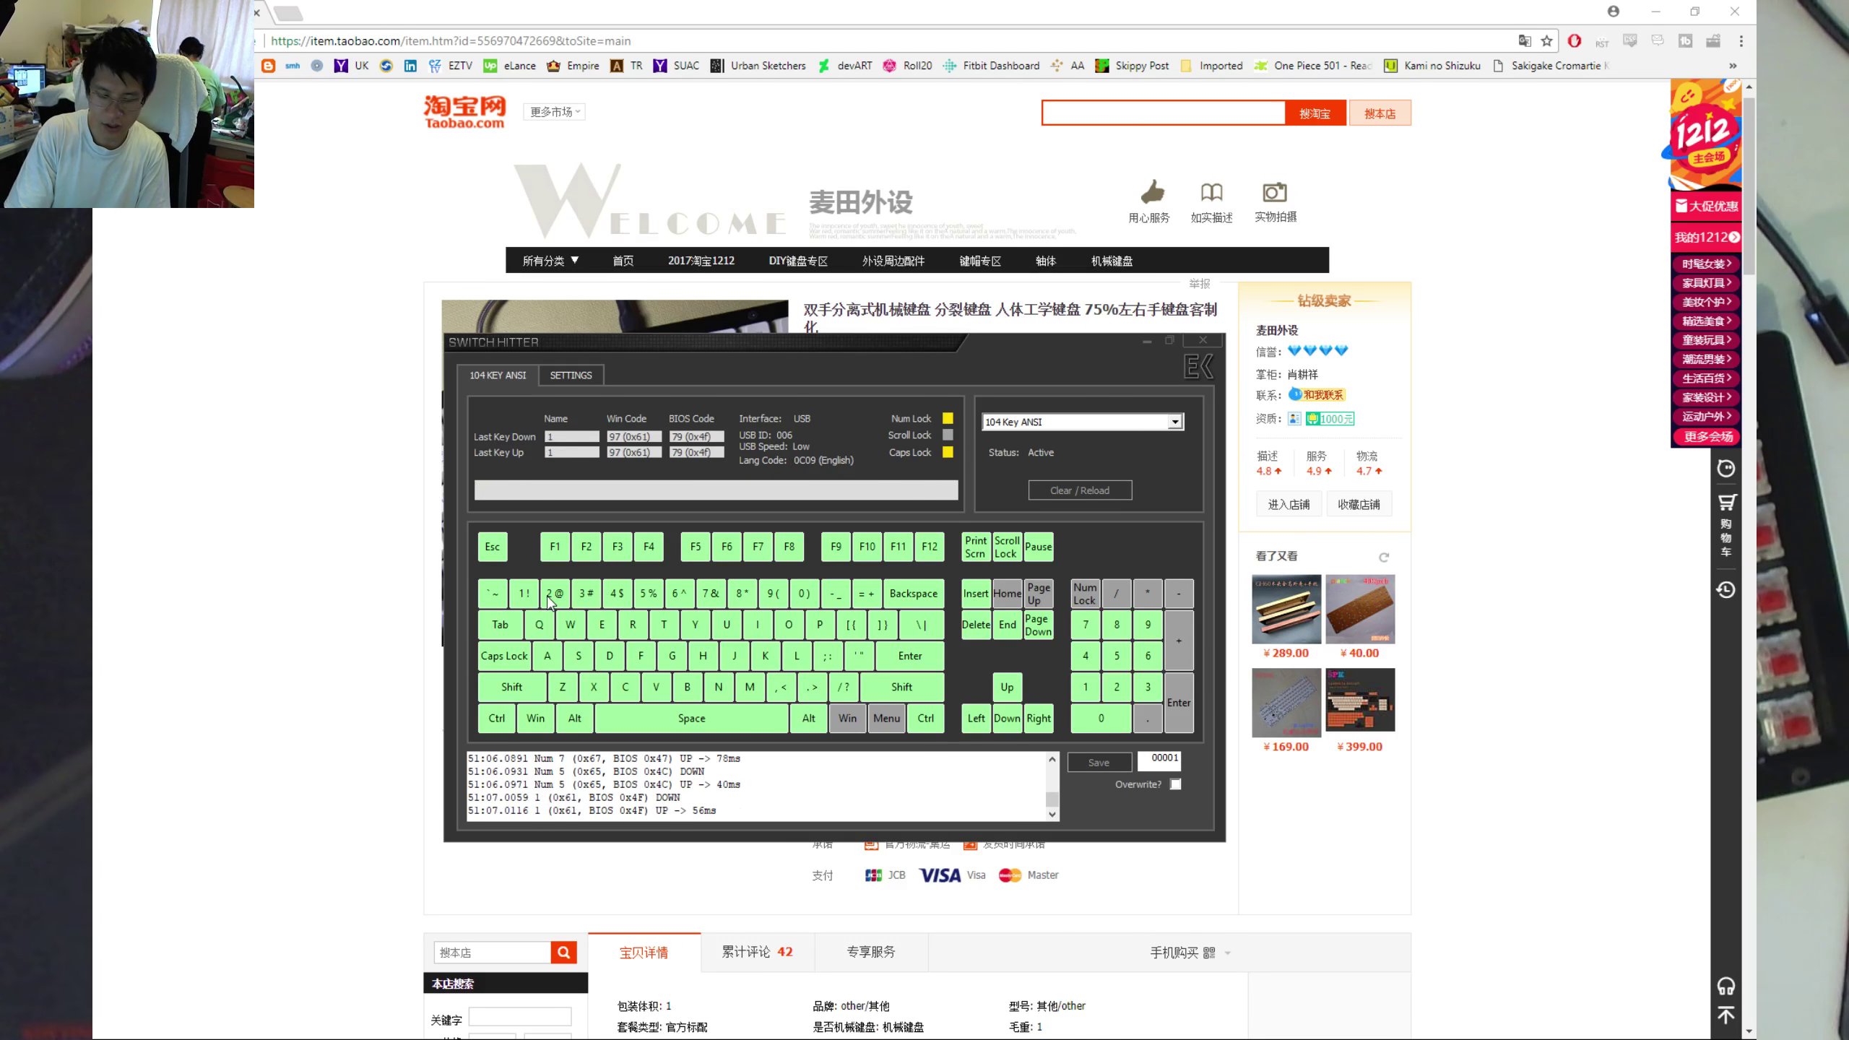
pyautogui.press('KP_0')
pyautogui.press('KP_6')
pyautogui.press('KP_4')
pyautogui.press('2')
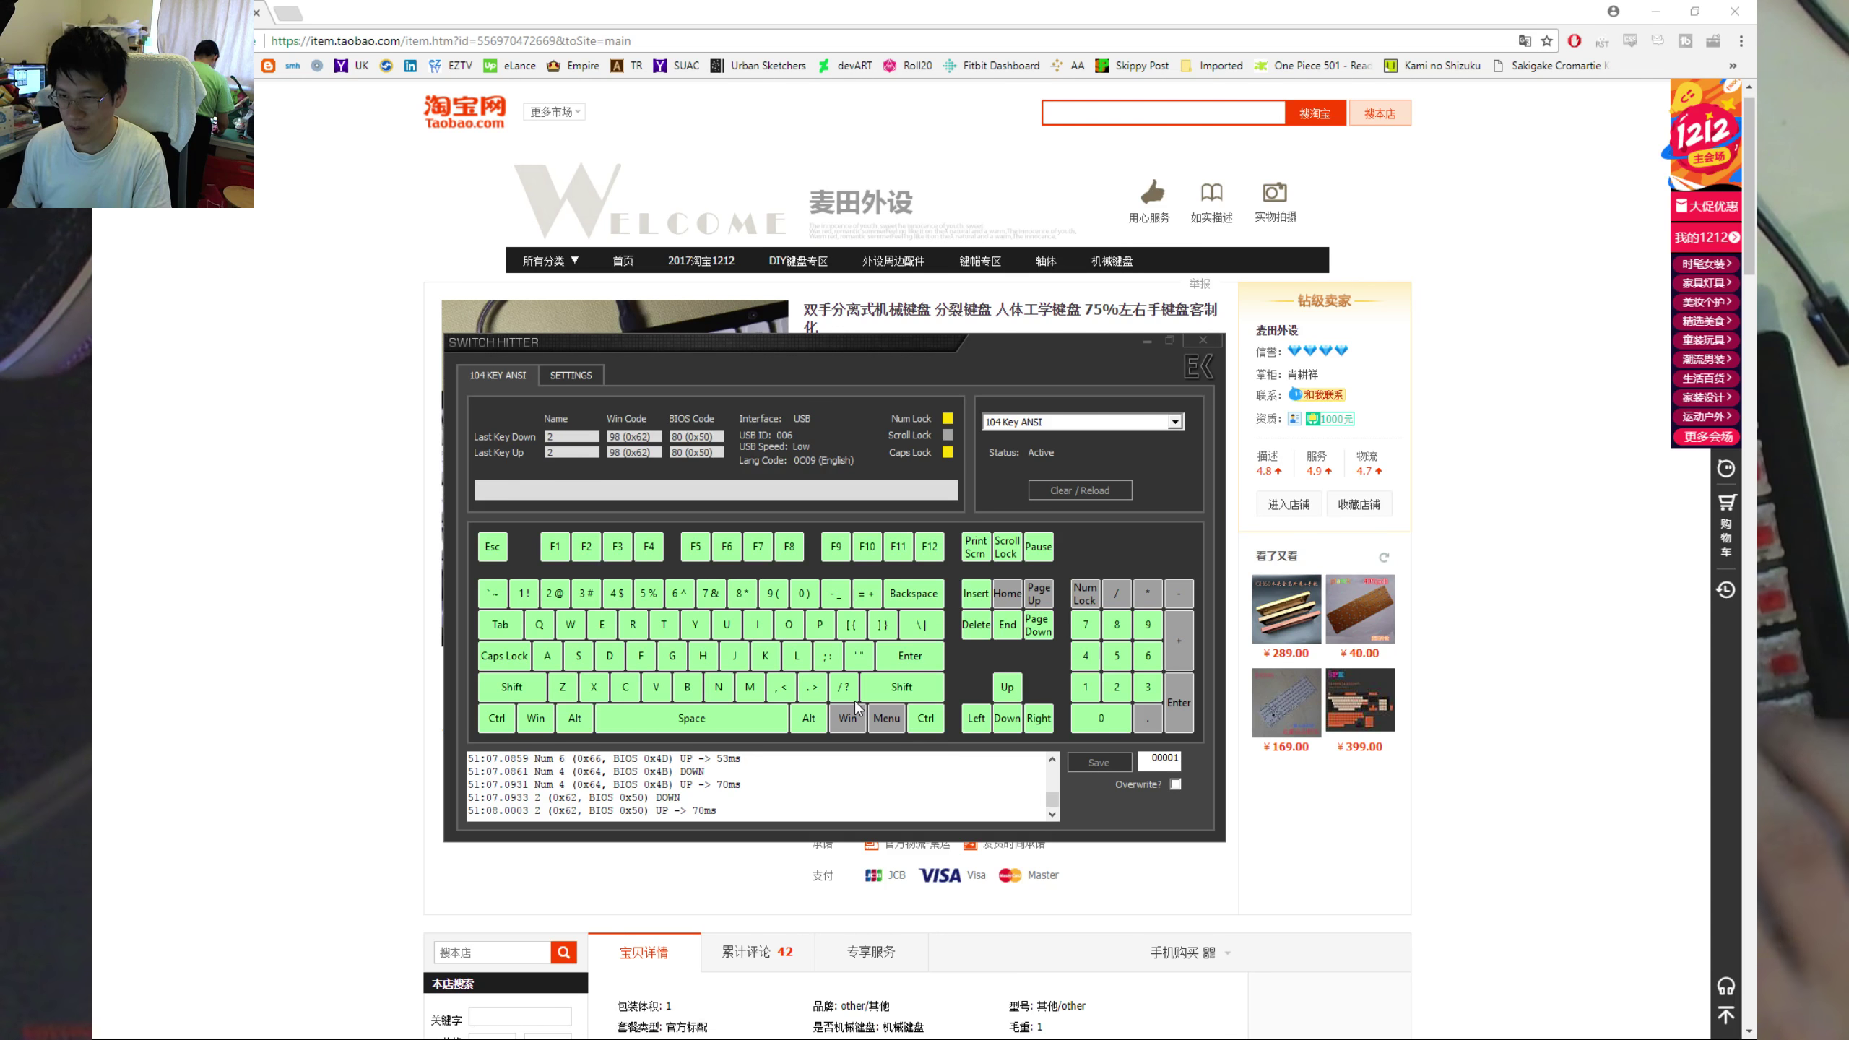
# Retest Ctrl with the four arrow keys, and the number pad's 9 and 0.
pyautogui.hotkey('ctrl', 'Down')
pyautogui.press('Right')
pyautogui.press('Up')
pyautogui.press('Left')
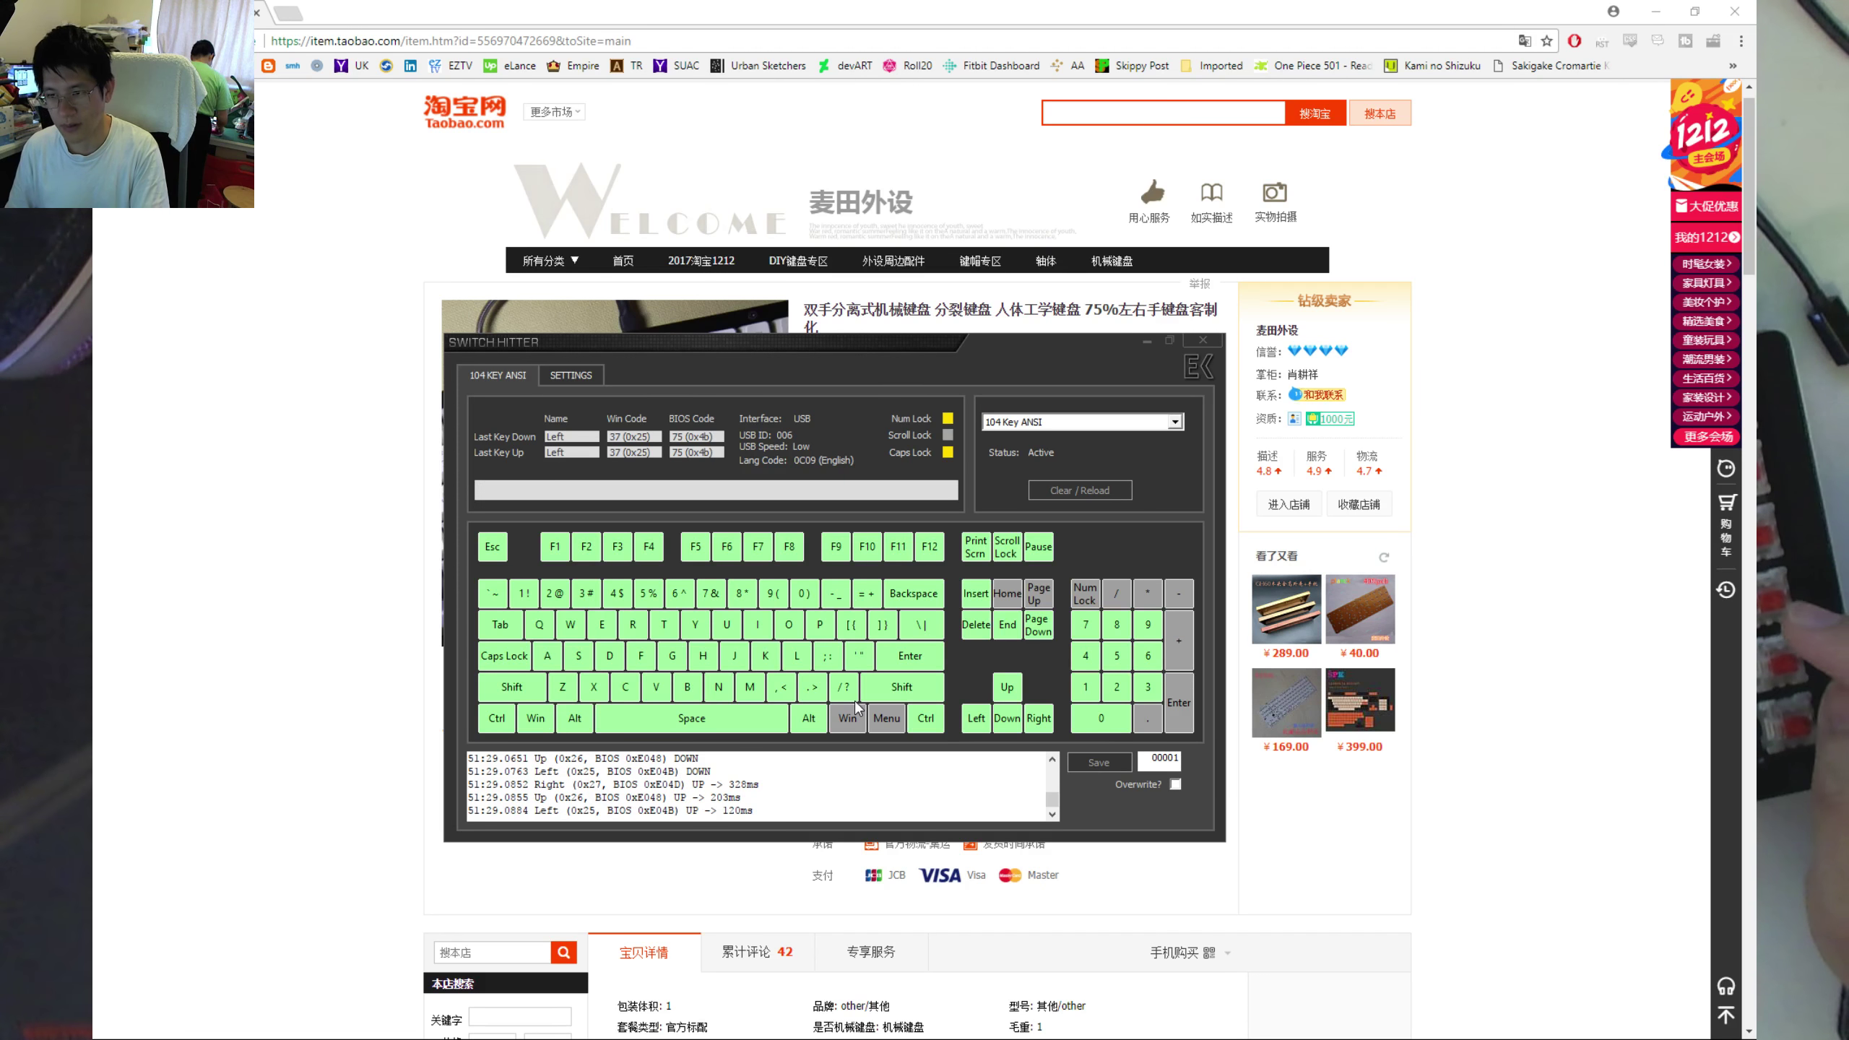
pyautogui.press('KP_9')
pyautogui.press('KP_0+KP_9')
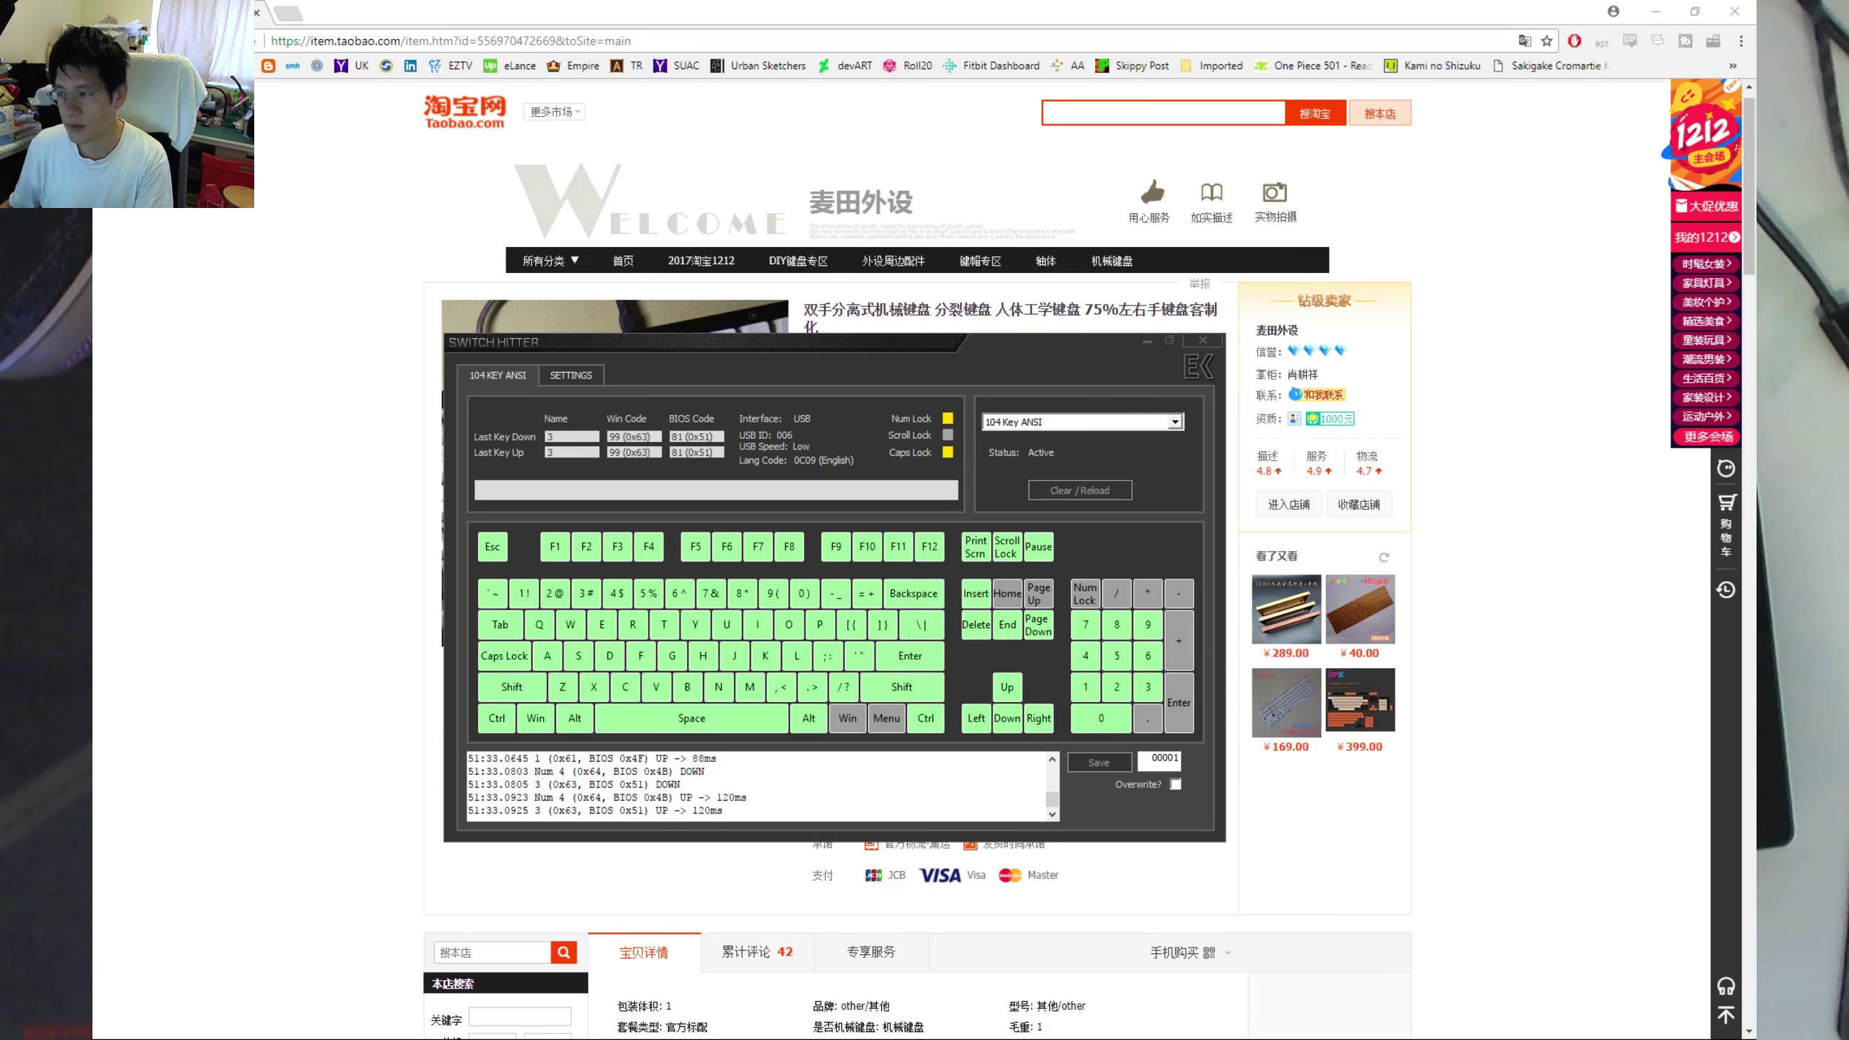
# Switch to Bootmapper Client, reposition its window so its upper controls are visible, and download the keyboard's key map.
pyautogui.click(741, 27)
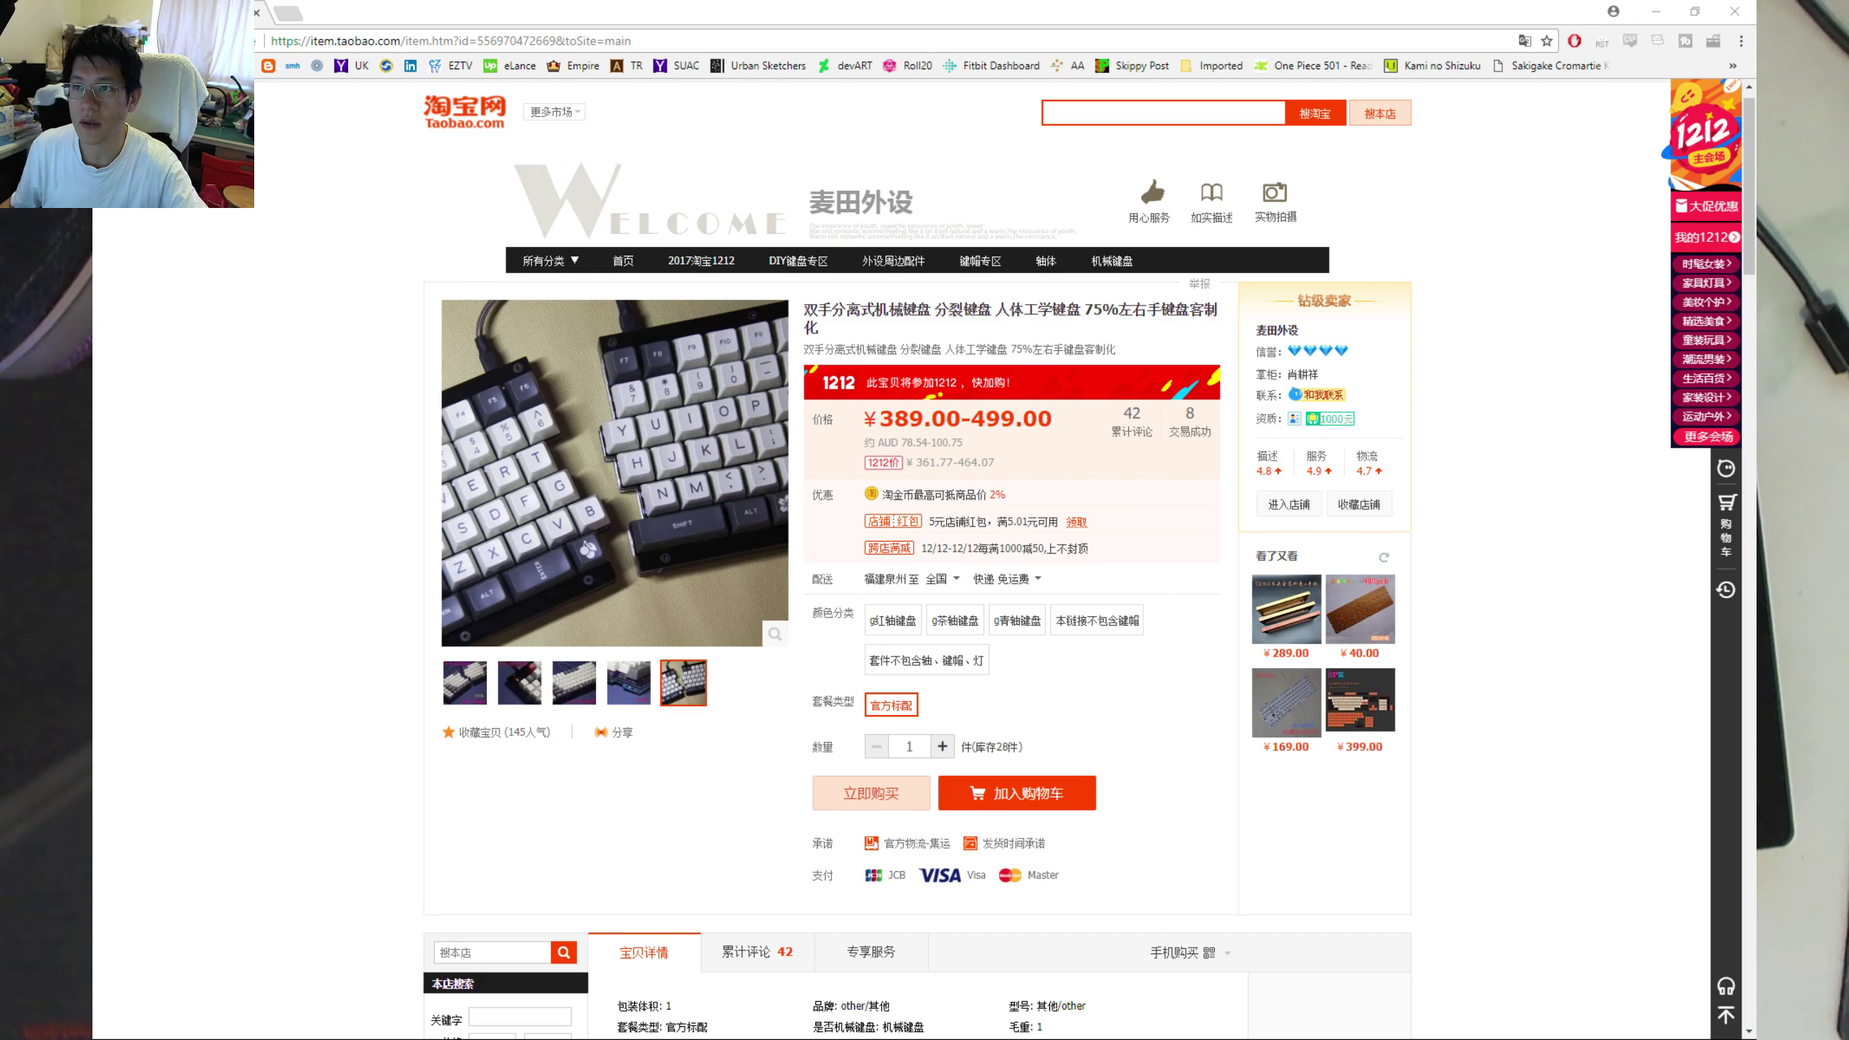
pyautogui.hotkey('alt', 'Tab')
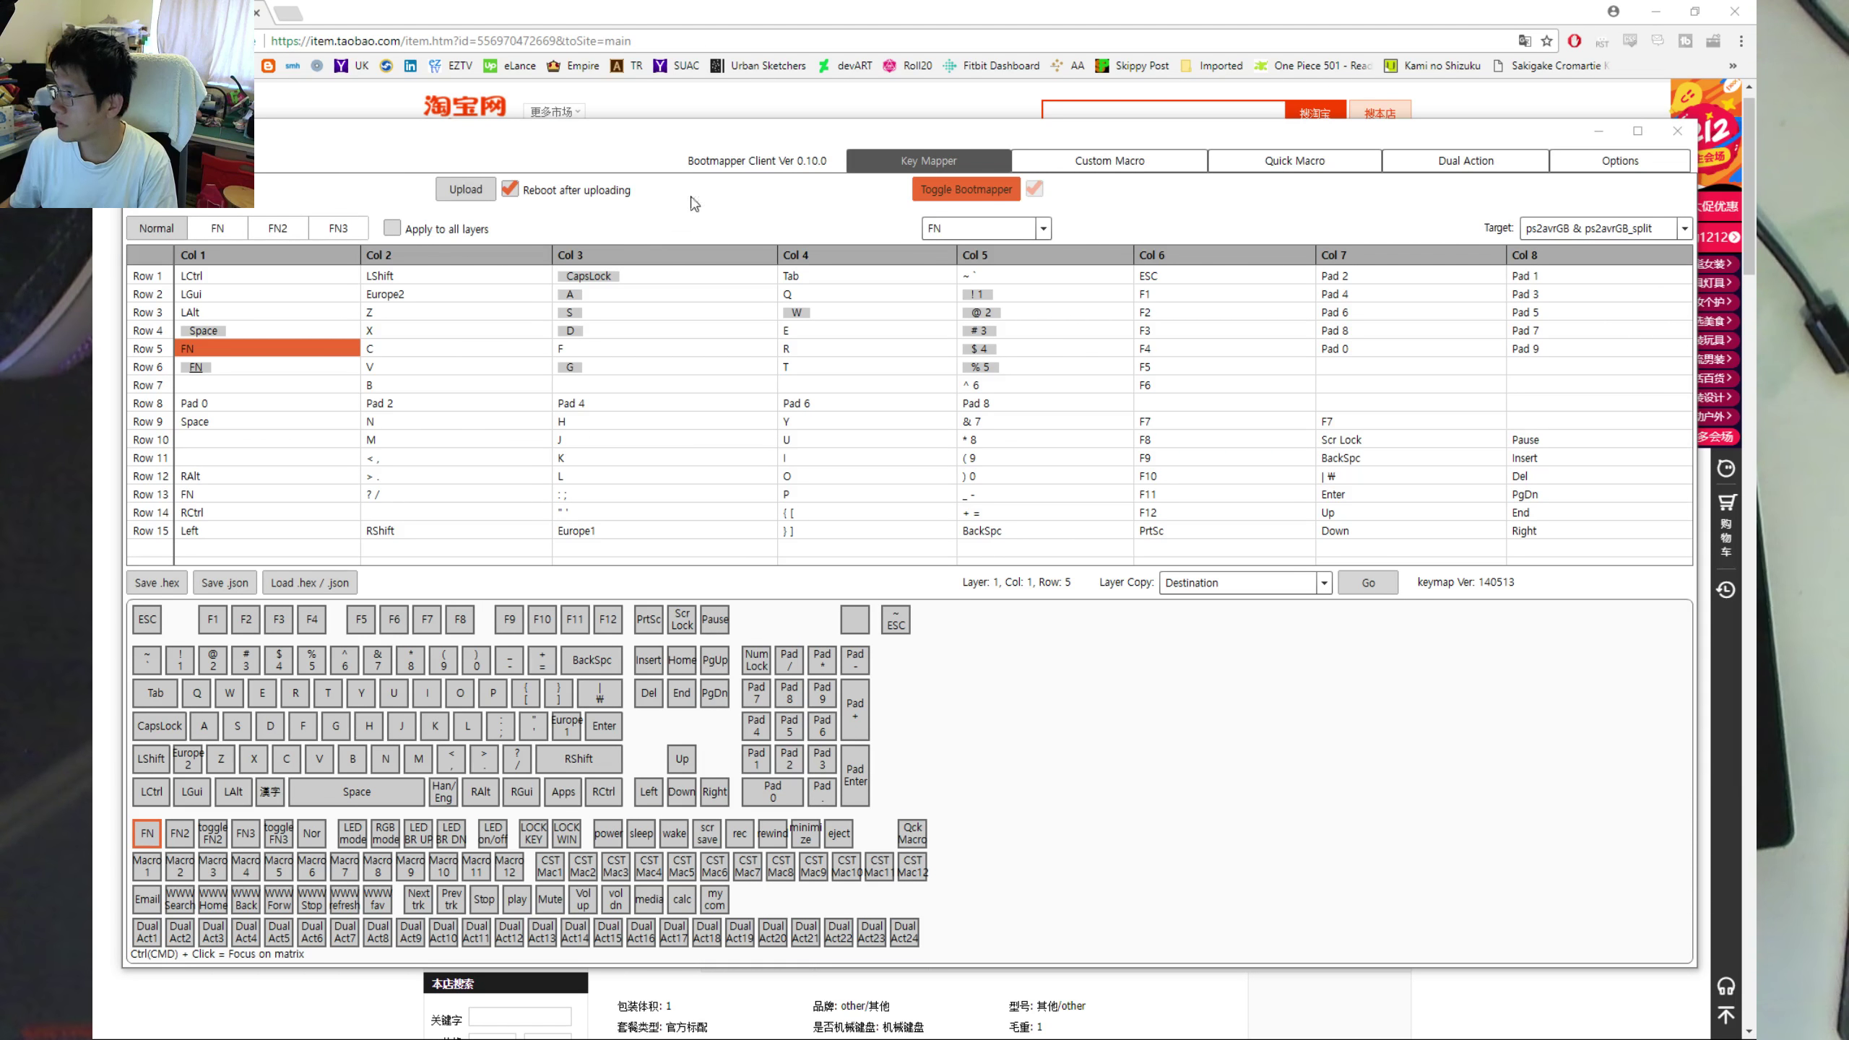
pyautogui.moveTo(654, 143); pyautogui.dragTo(676, 239)
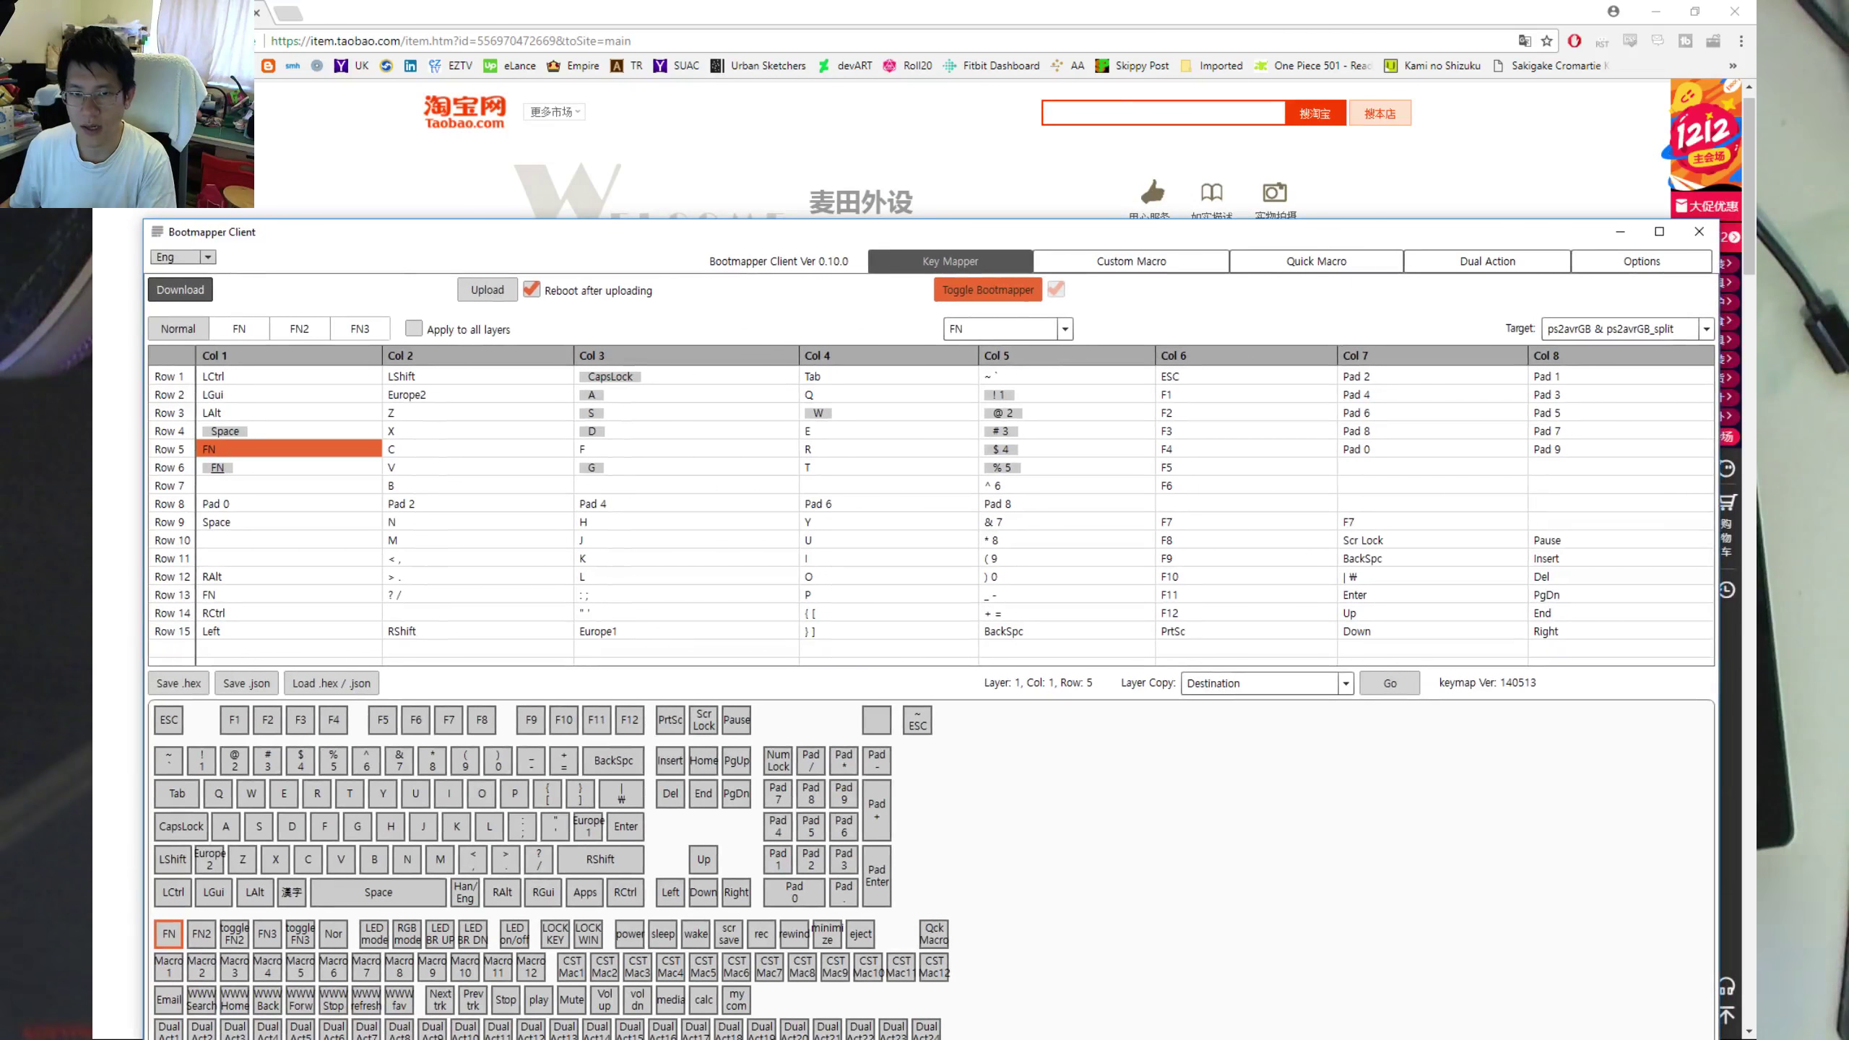
pyautogui.click(180, 290)
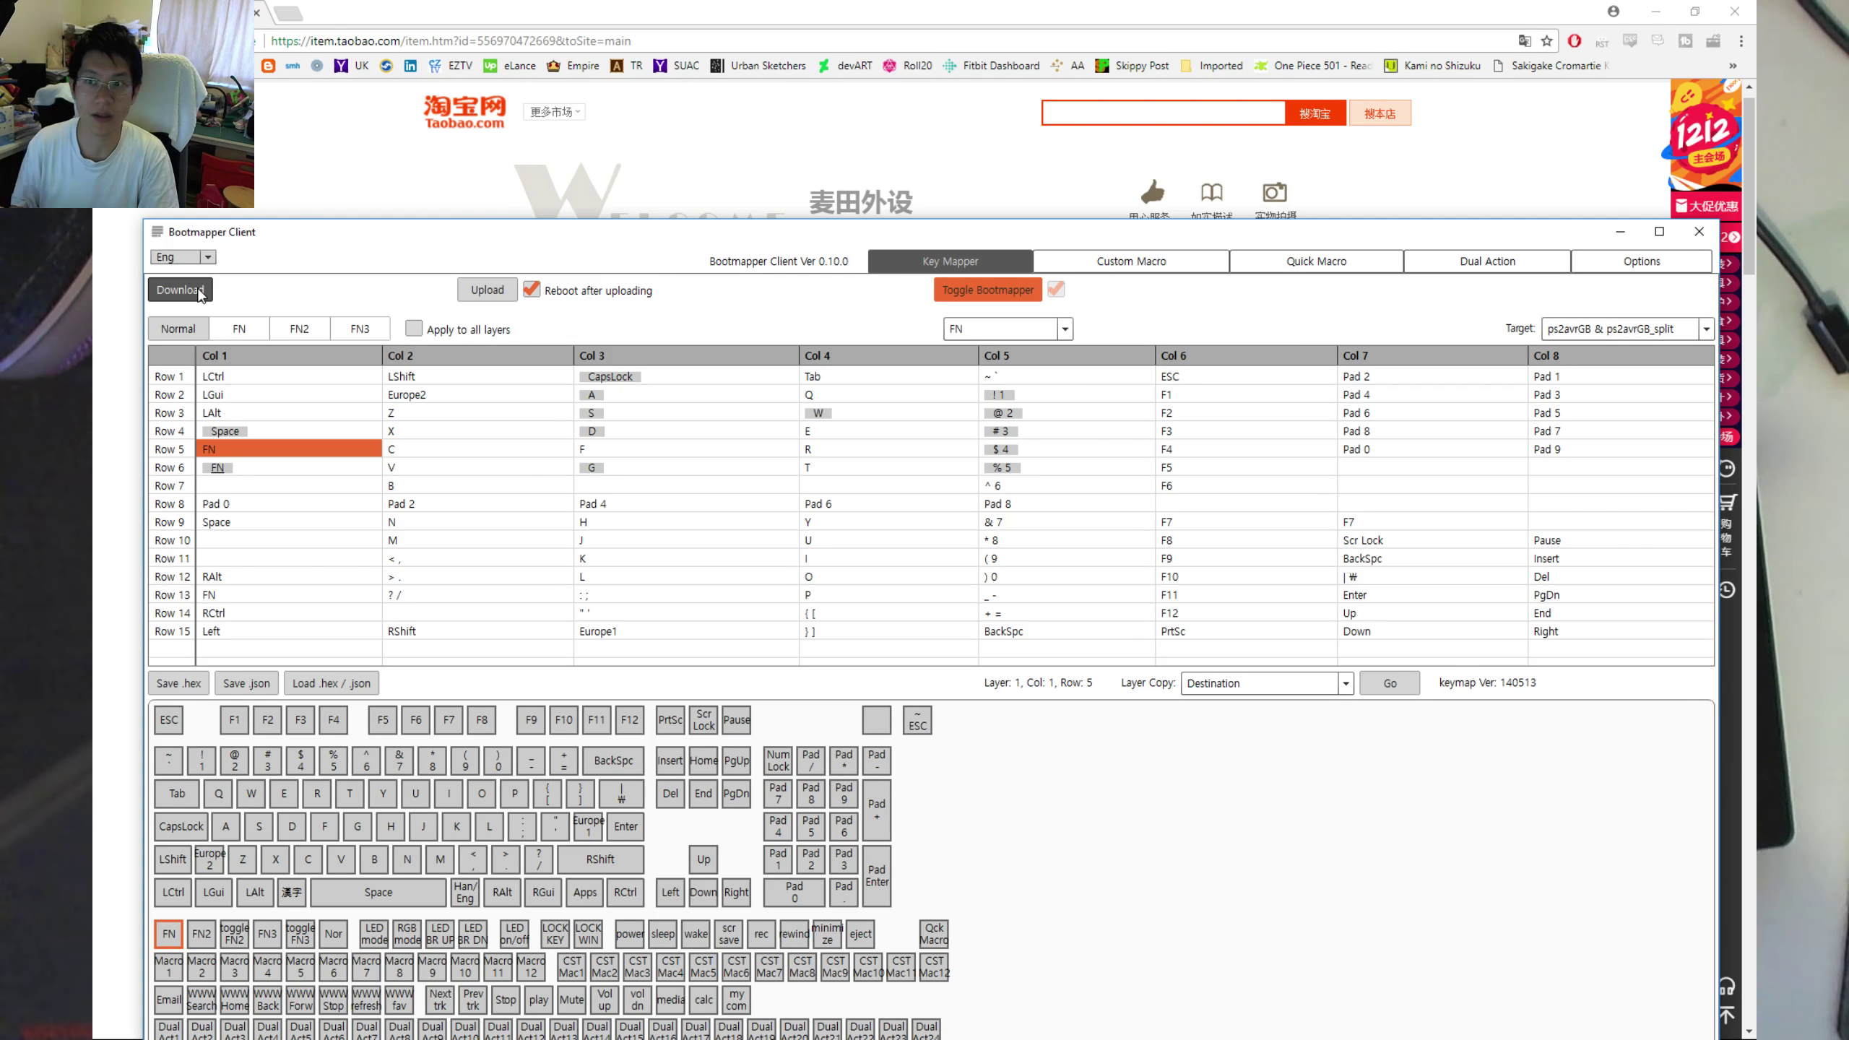
pyautogui.click(180, 290)
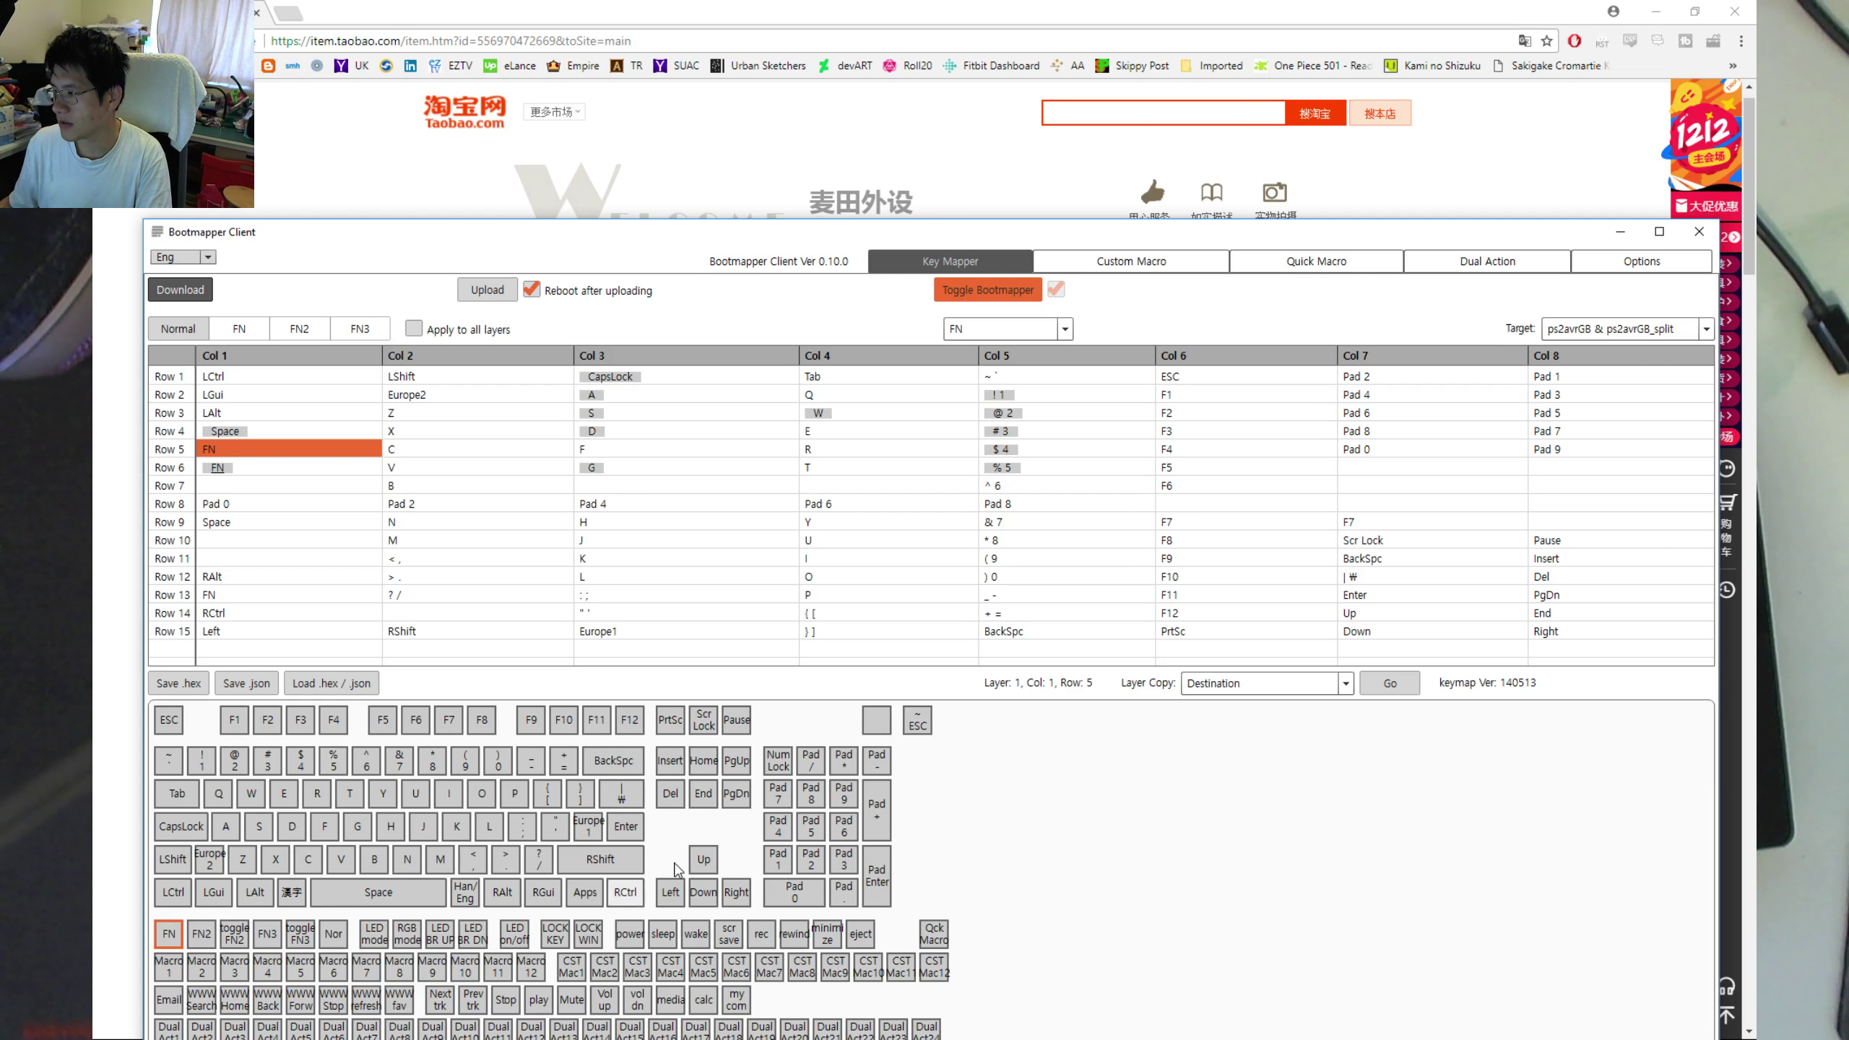
# Toggle Bootmapper mode and locate physical keys in the key matrix, including Print Screen, Scroll Lock, Pause, Insert and Delete.
pyautogui.moveTo(926, 243); pyautogui.dragTo(953, 219)
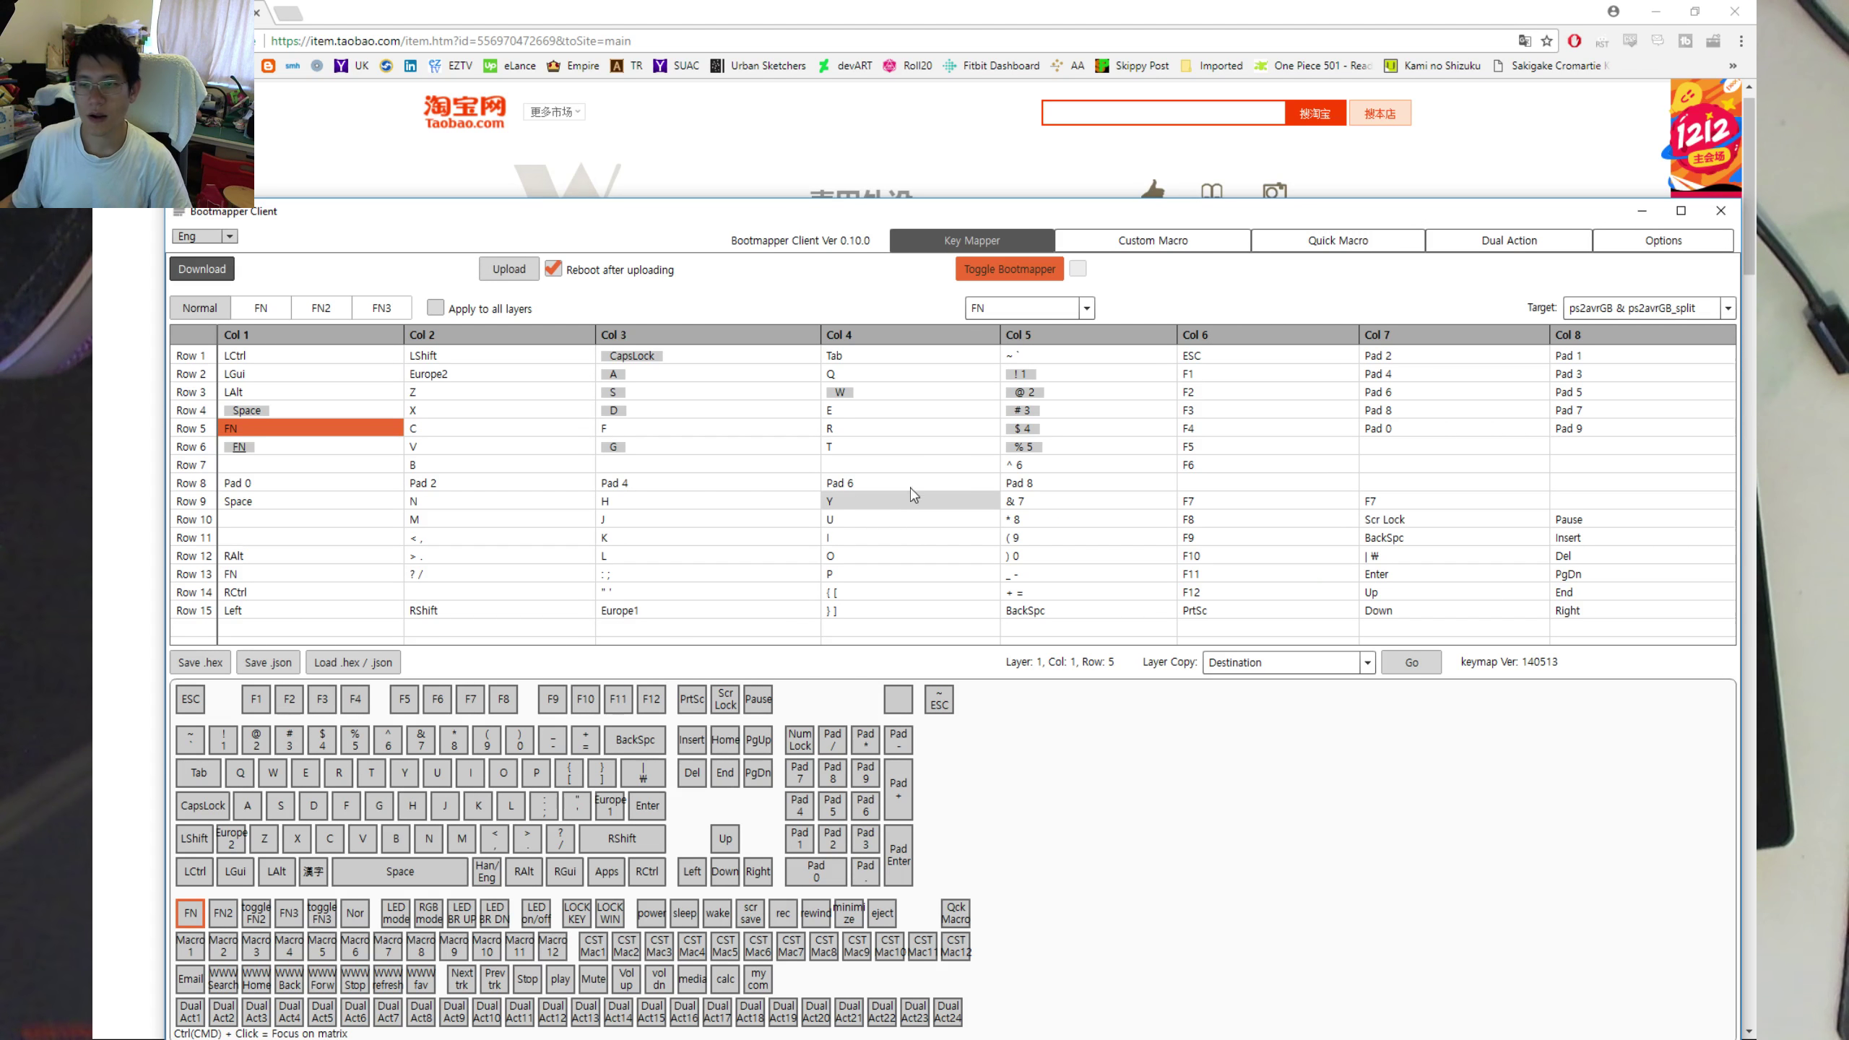
pyautogui.click(1043, 271)
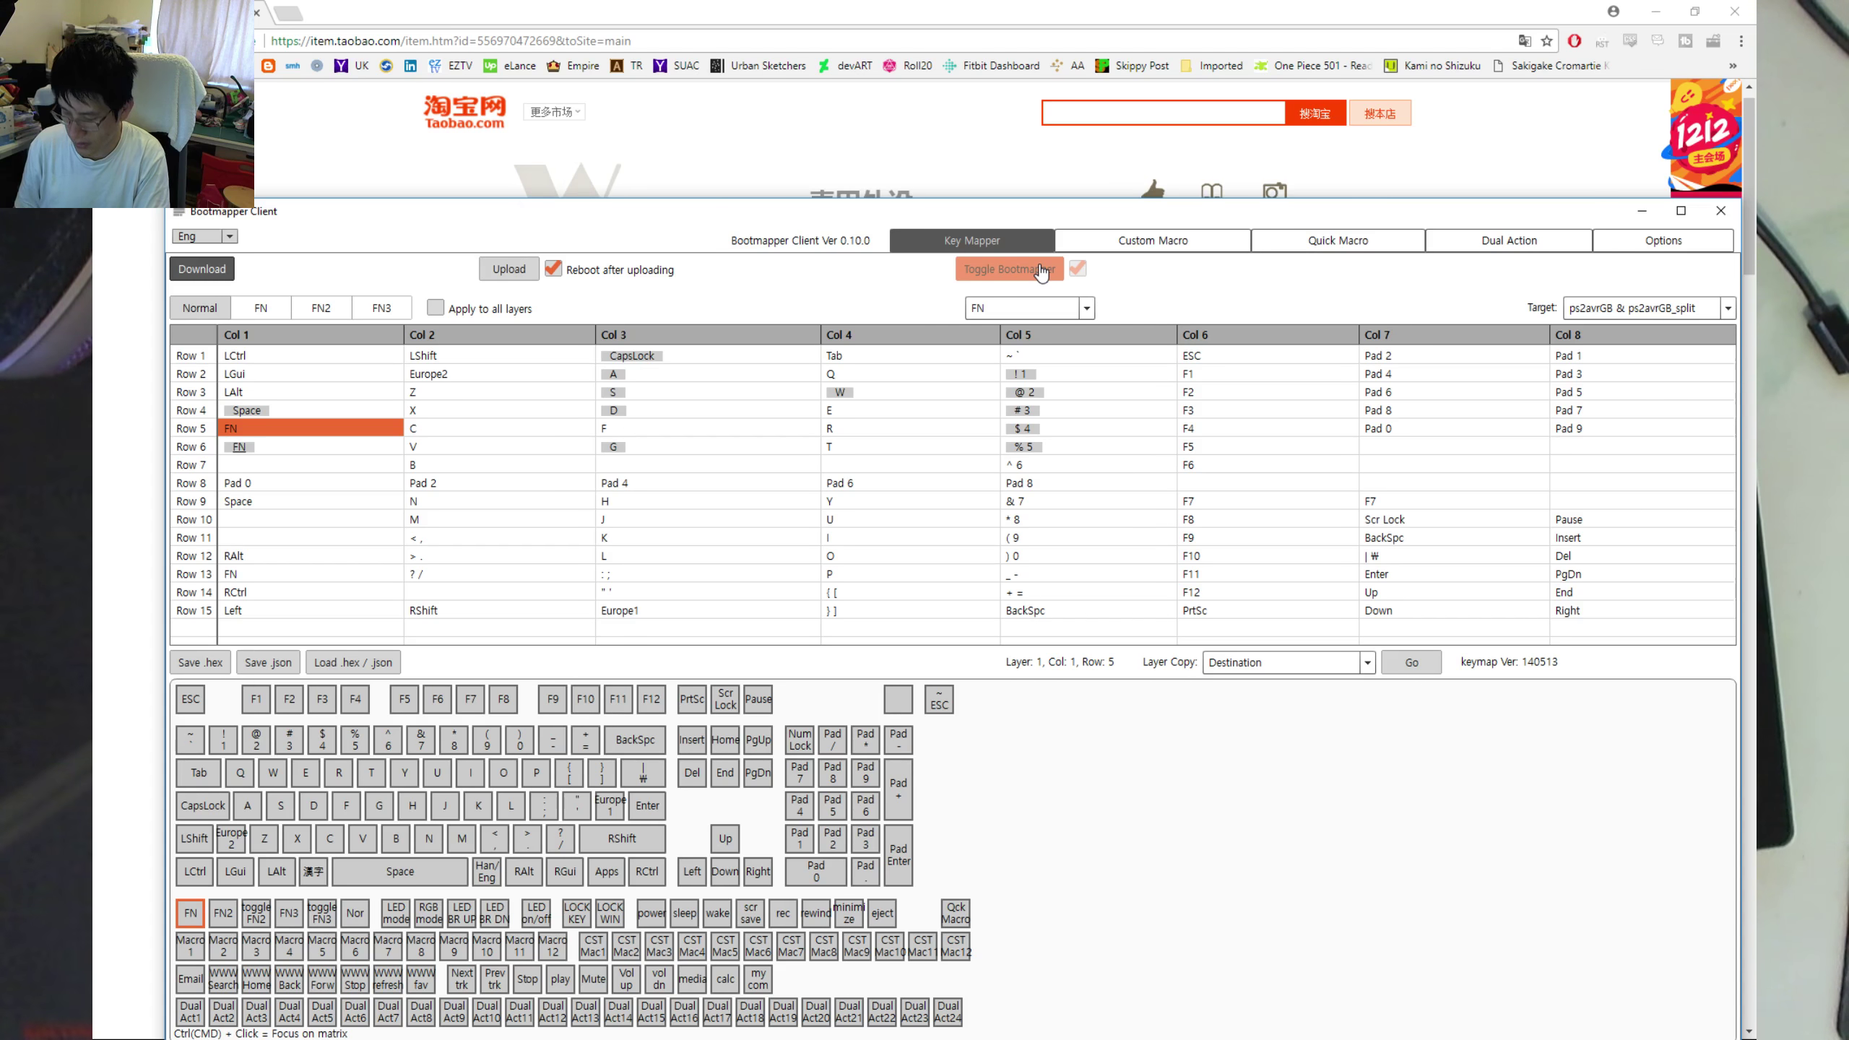
pyautogui.press('Control_R')
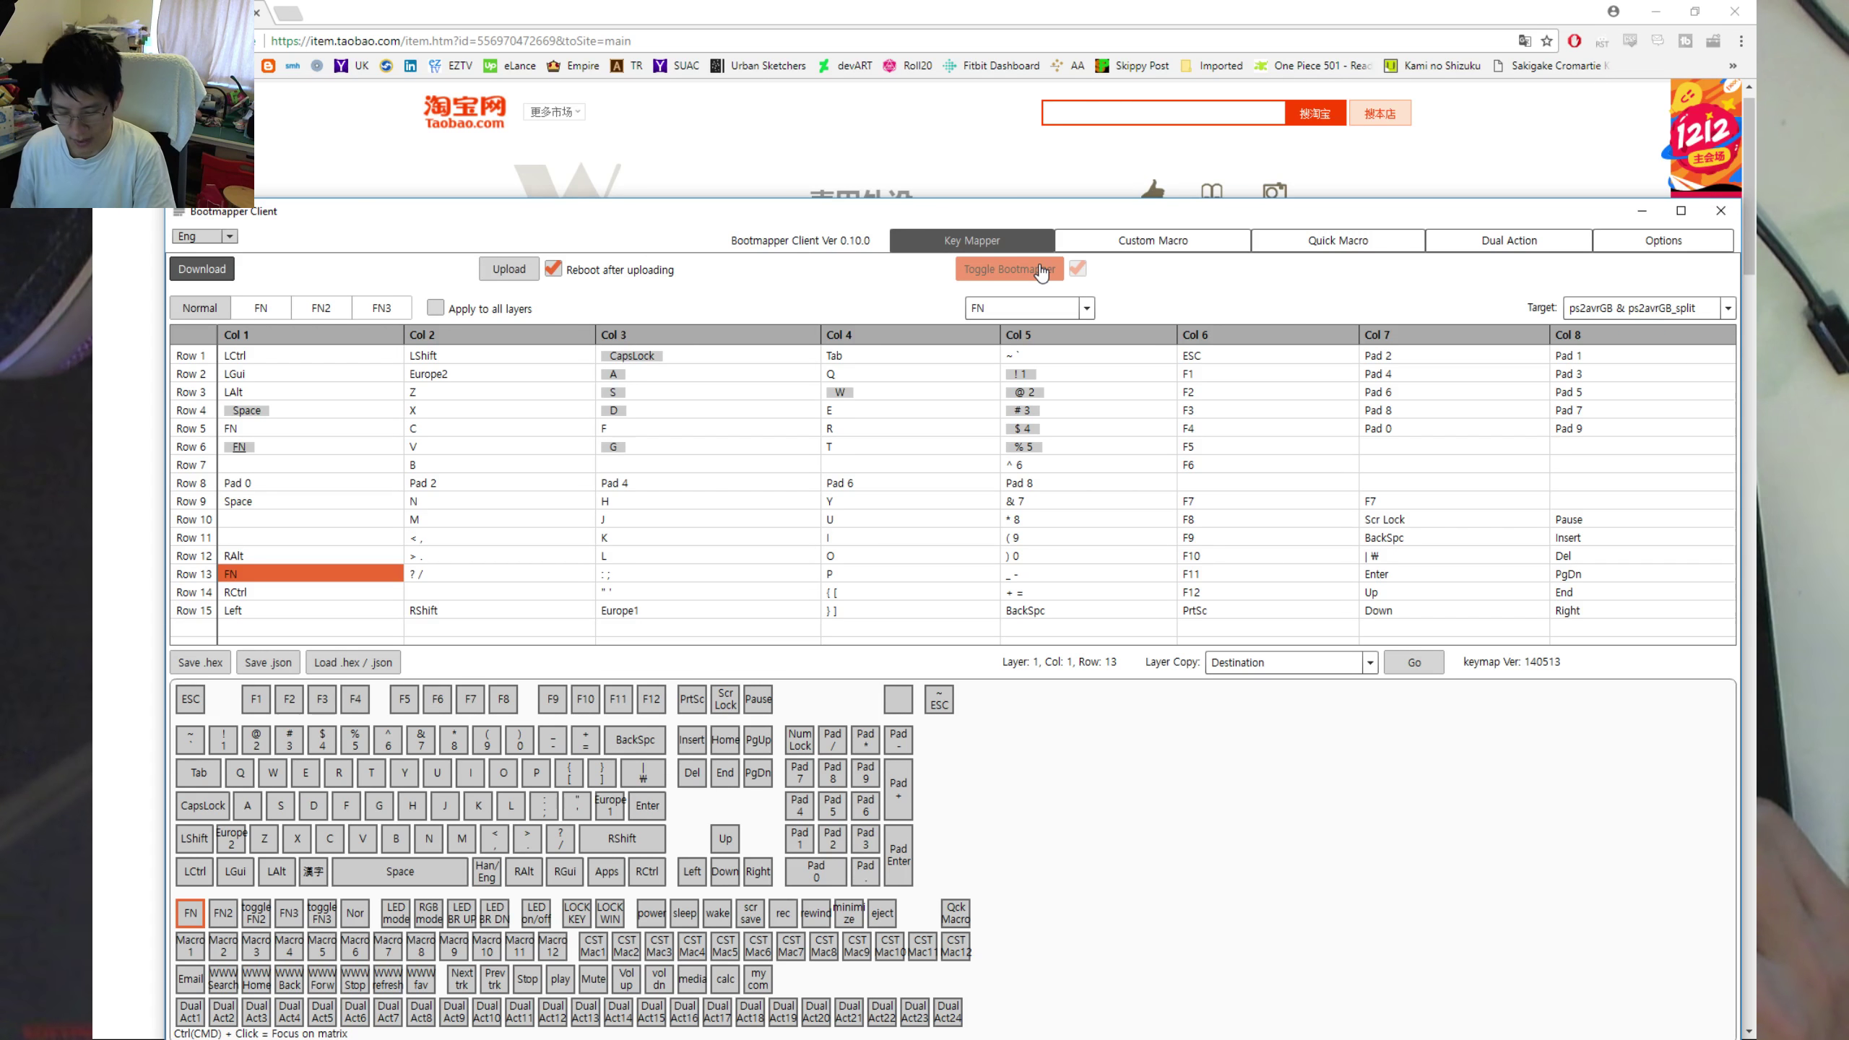
pyautogui.press('Print')
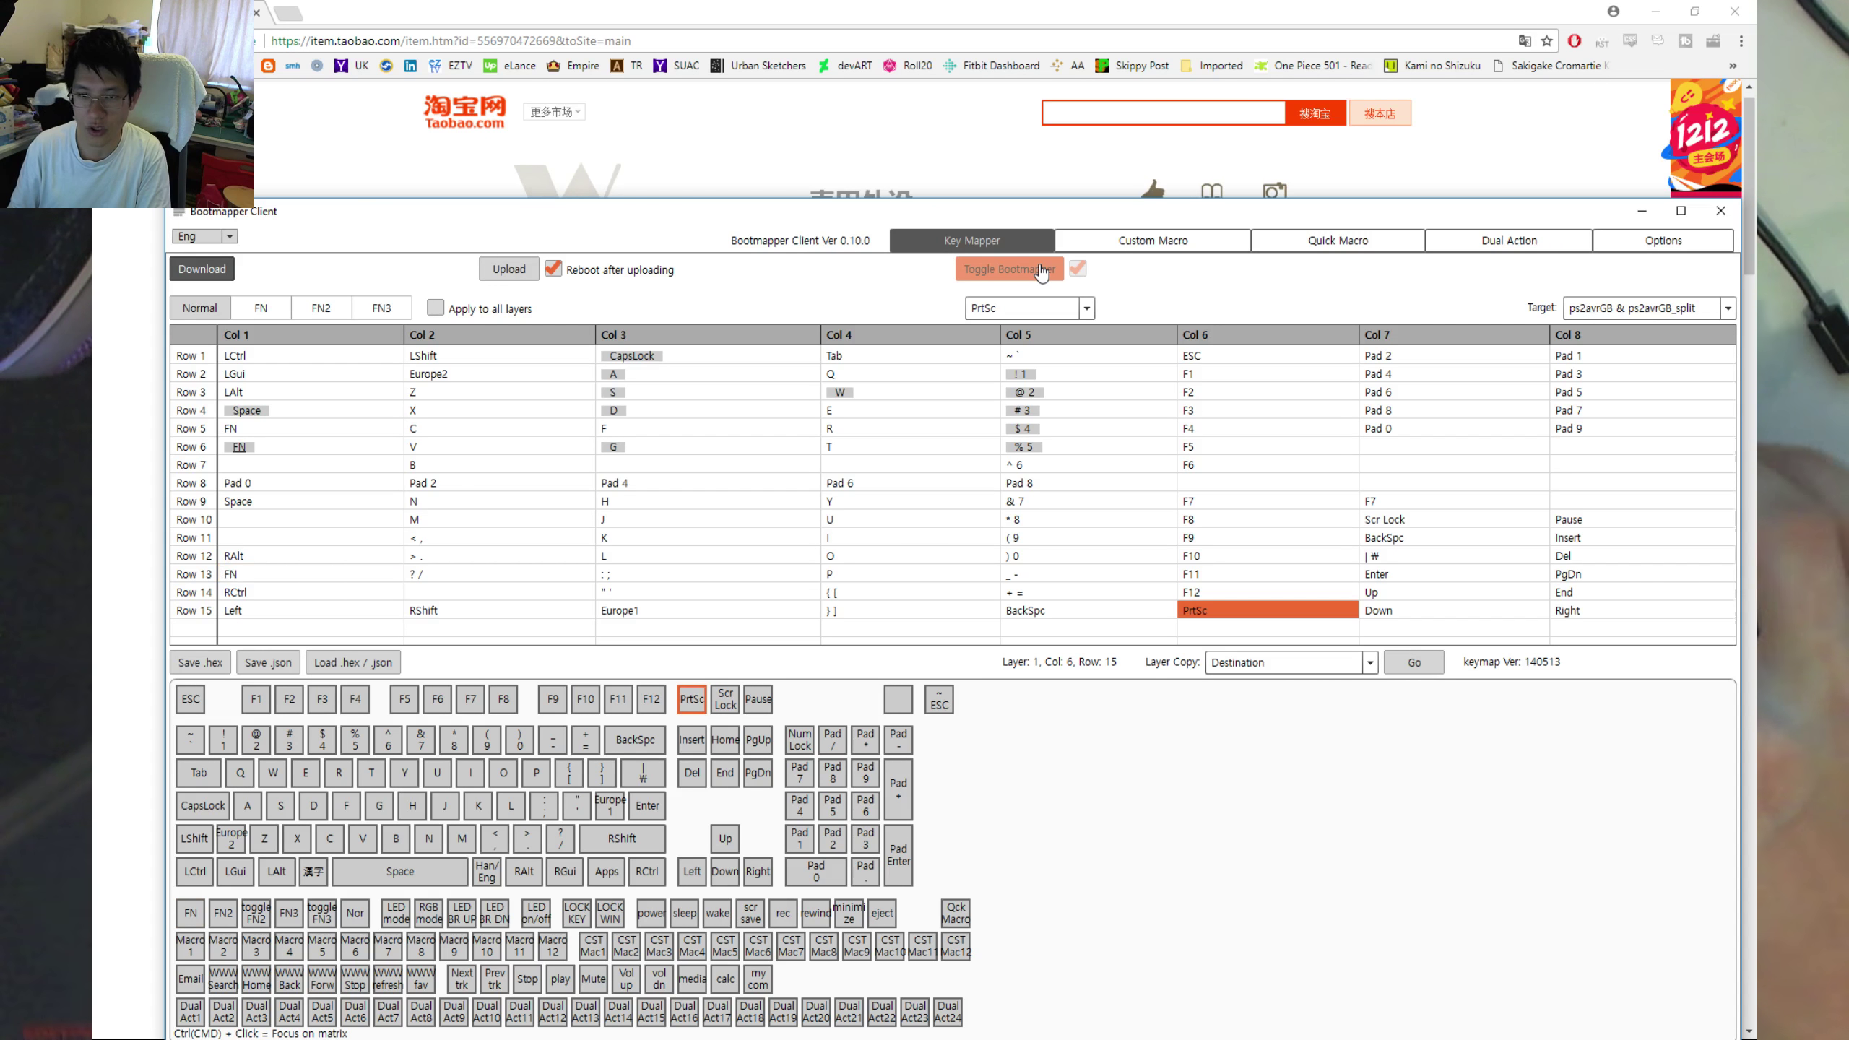
pyautogui.press('Scroll_Lock')
pyautogui.press('Pause')
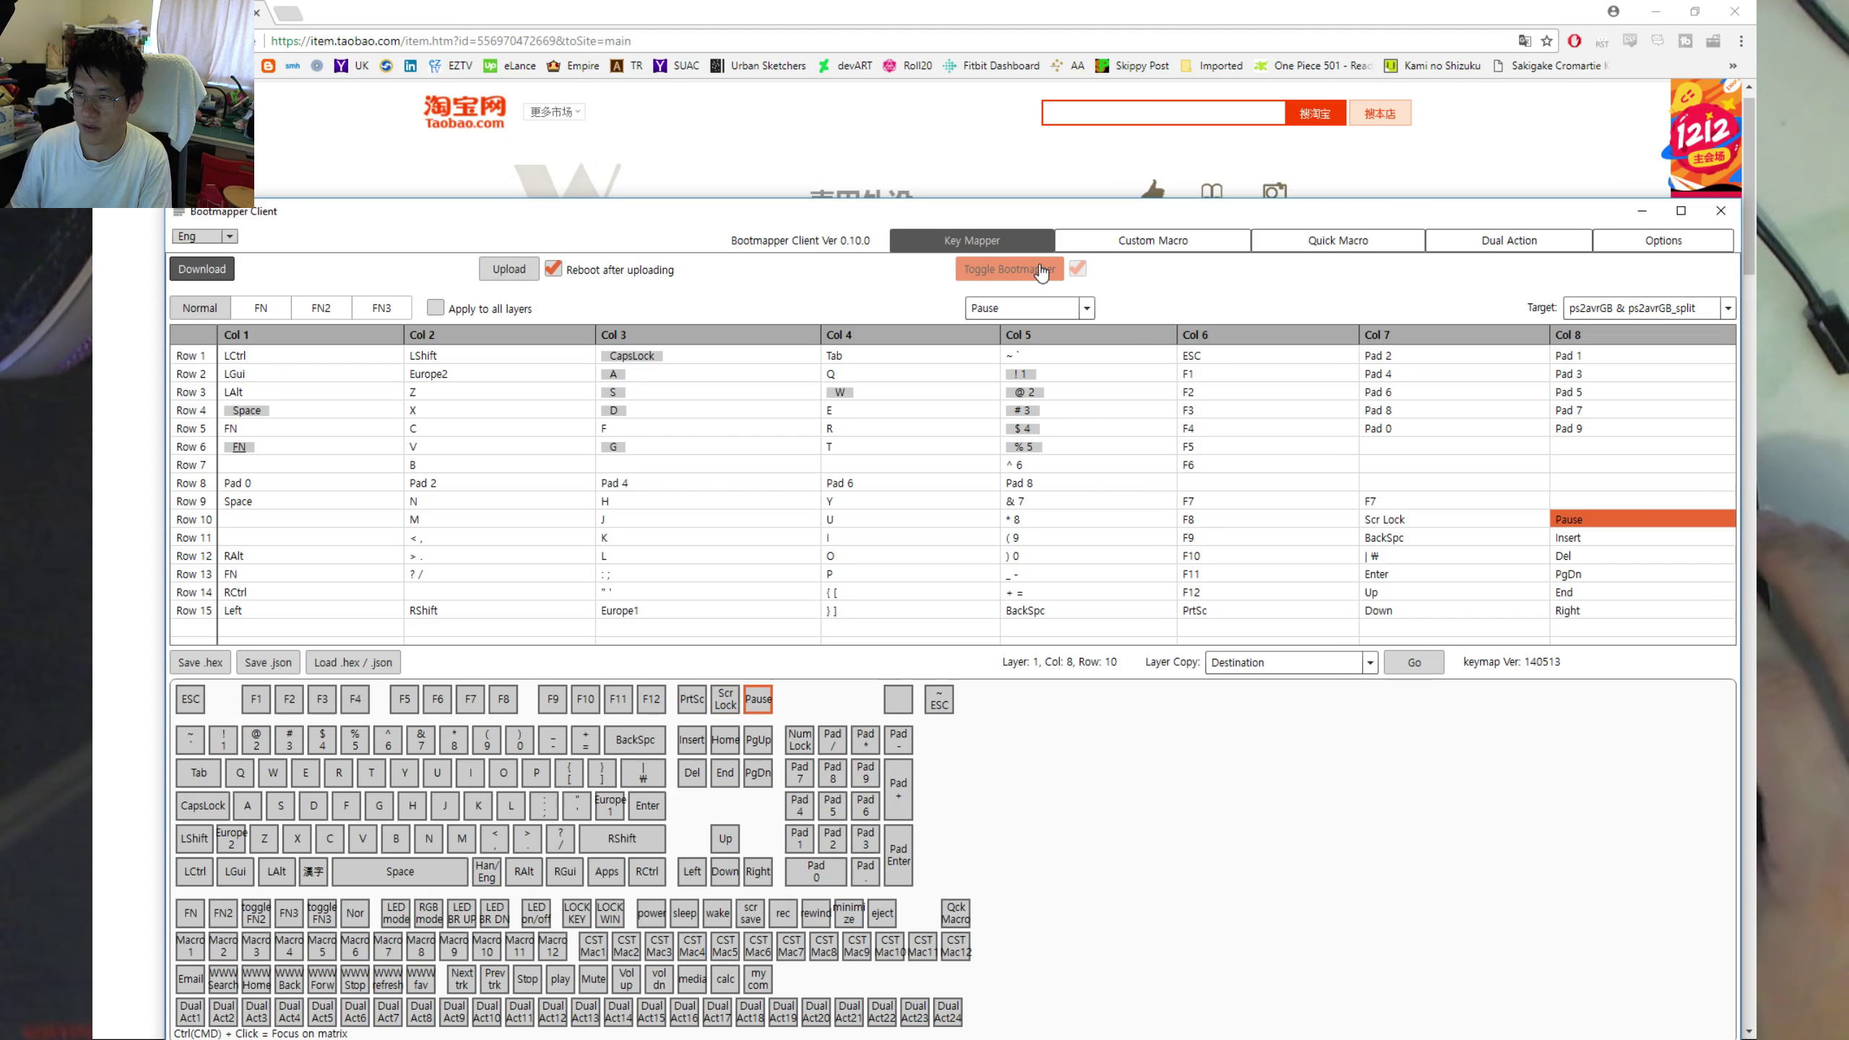
pyautogui.press('Insert')
pyautogui.press('Delete')
pyautogui.press(']')
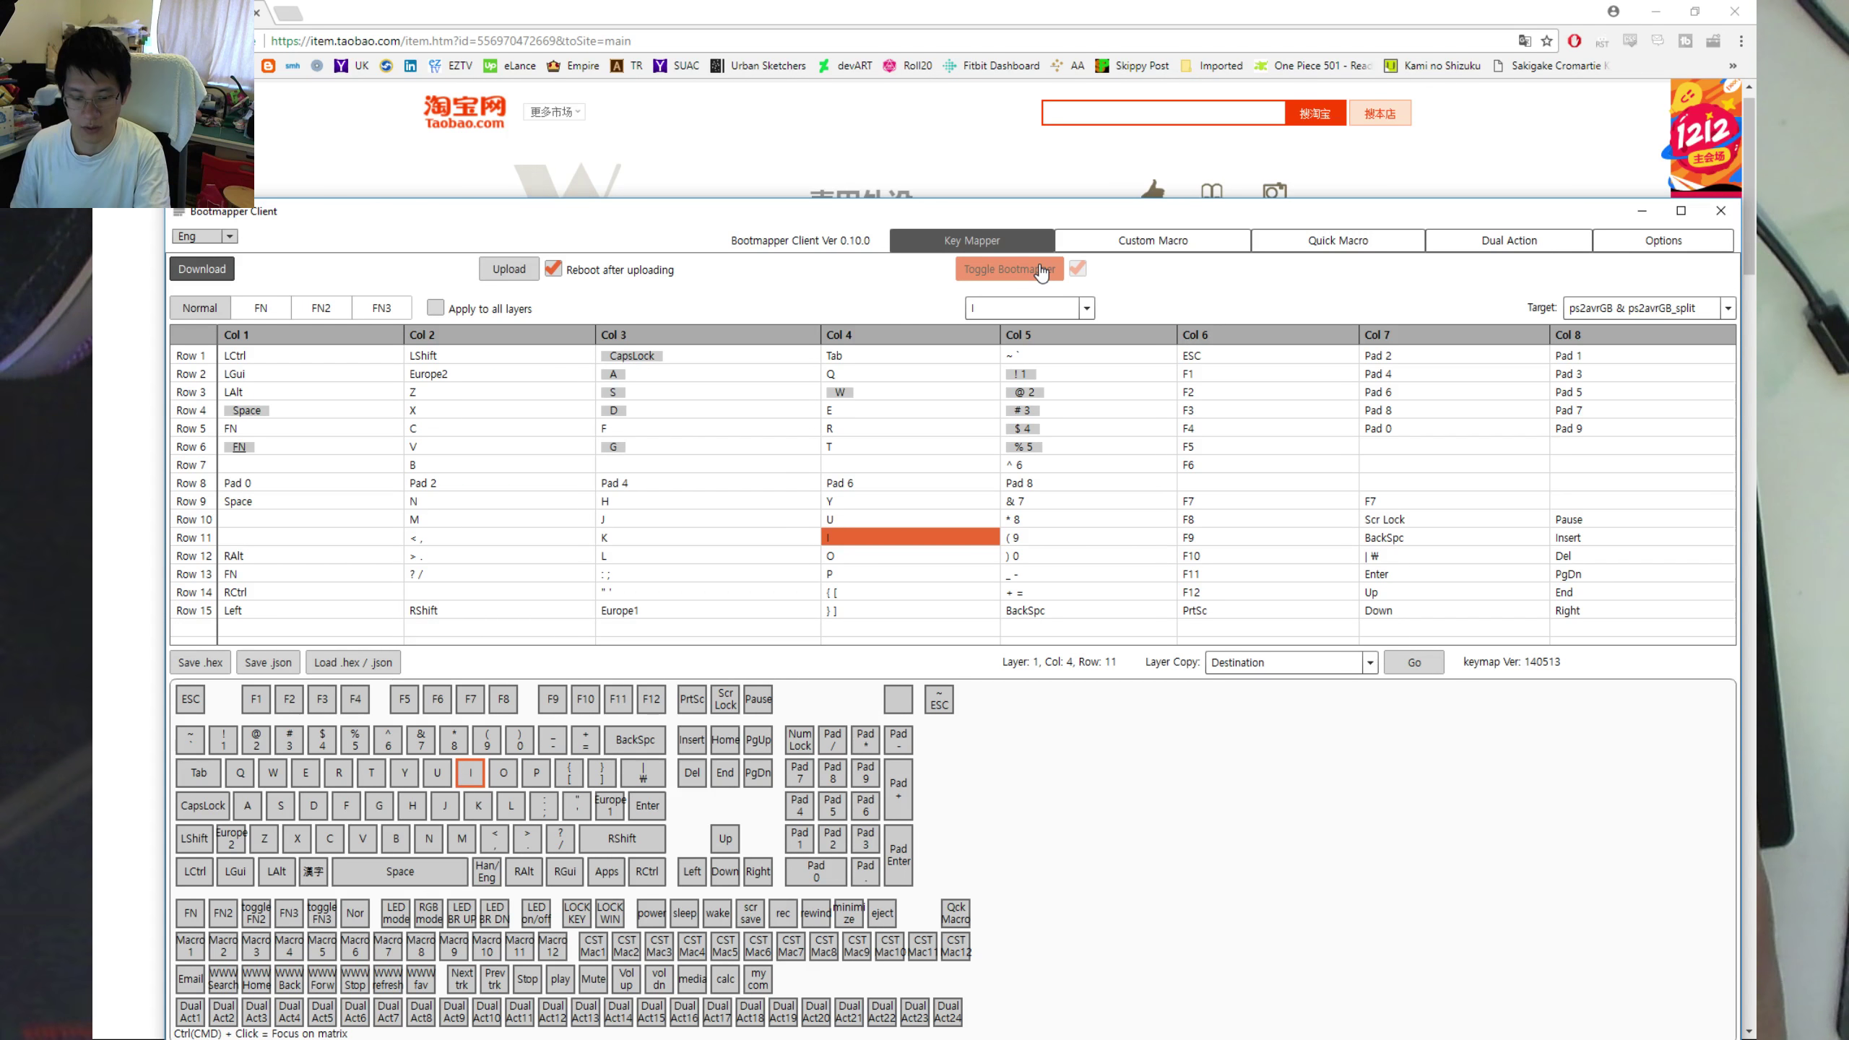
# Remap the number pad's 1 key to PgUp on the Normal layer.
pyautogui.press('KP_1')
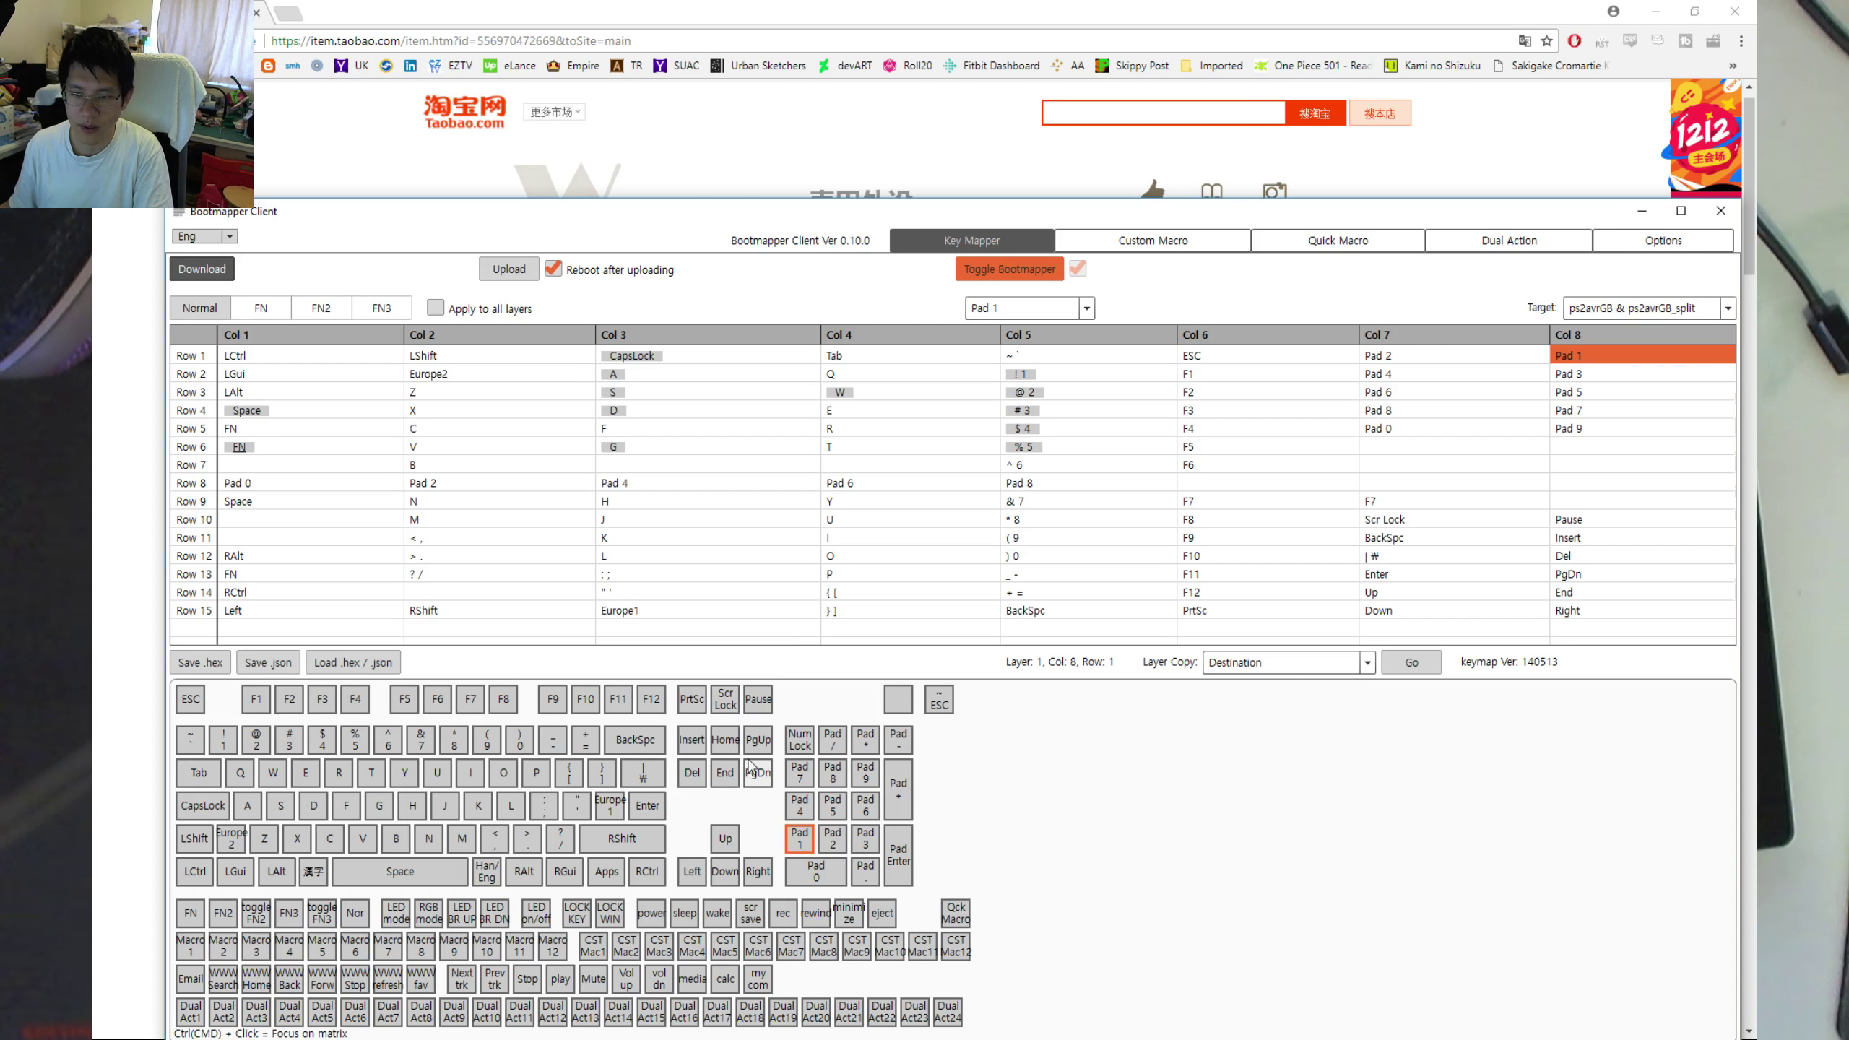
pyautogui.click(757, 742)
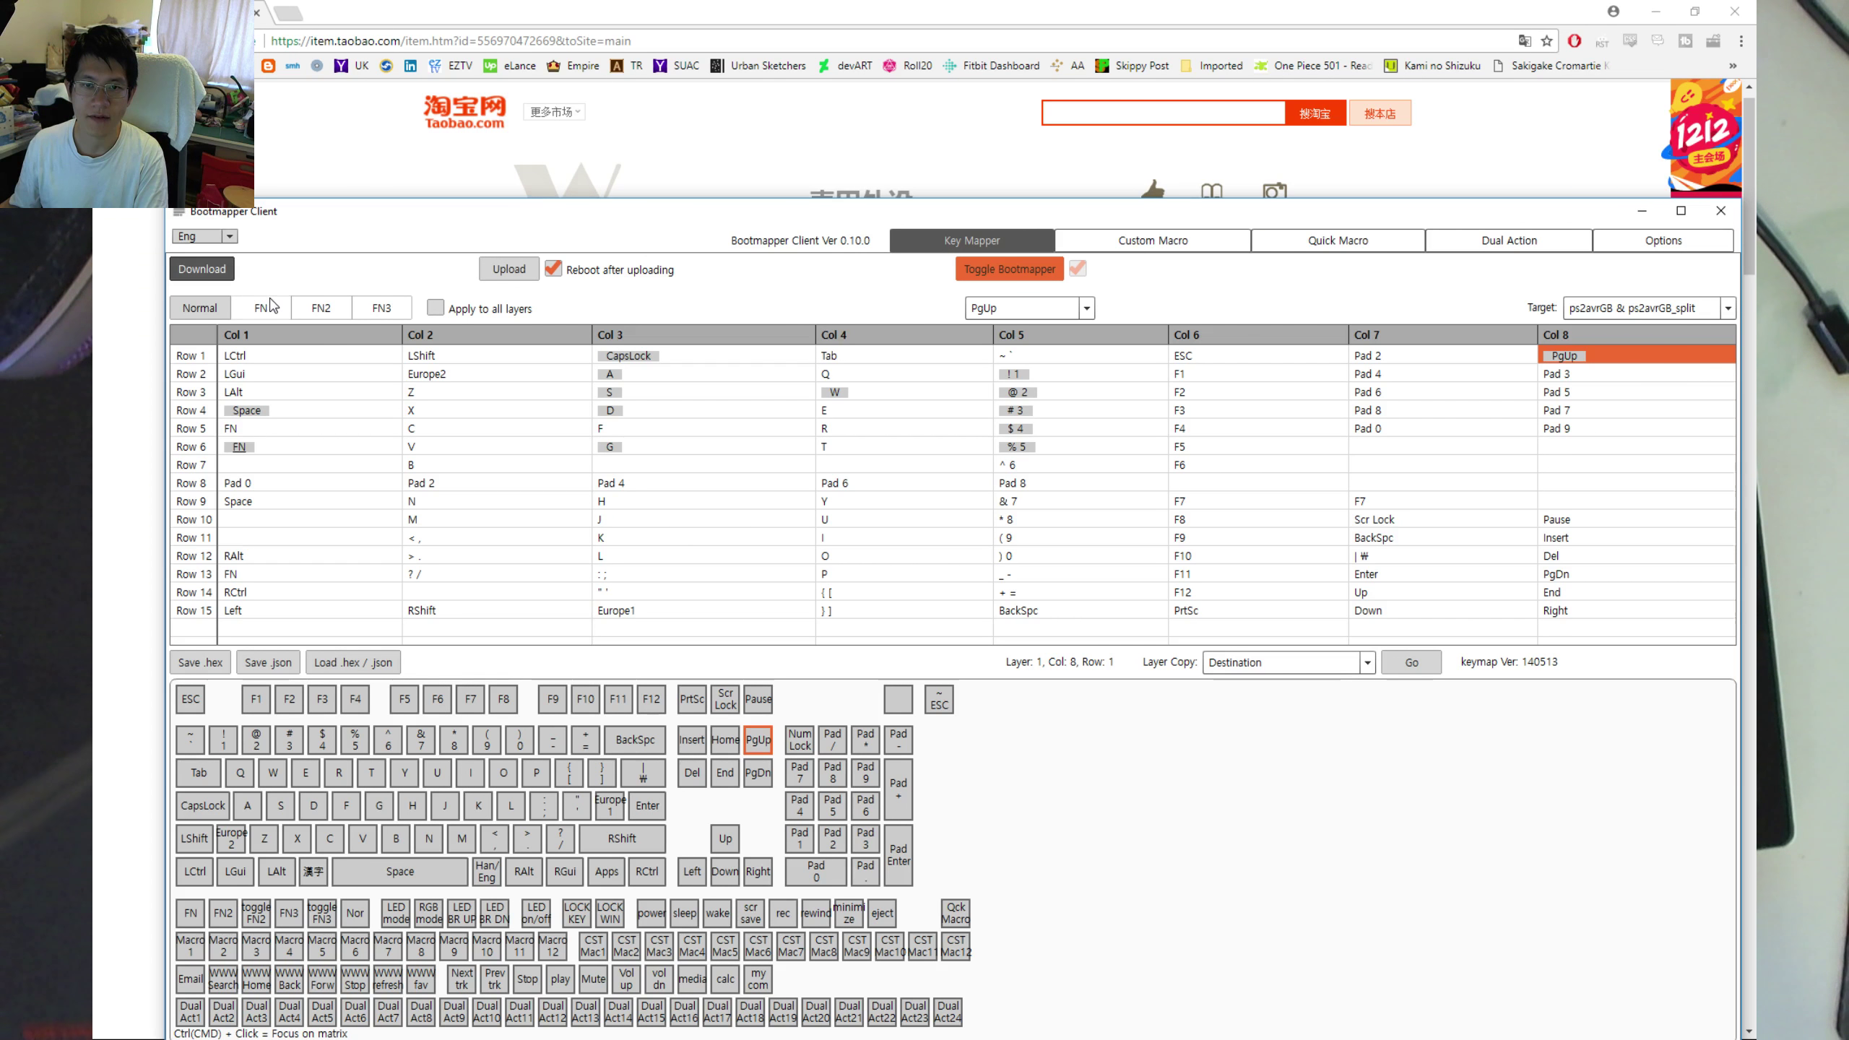
# View the key assignments on the function layers, ending on the FN layer.
pyautogui.click(271, 304)
pyautogui.click(325, 313)
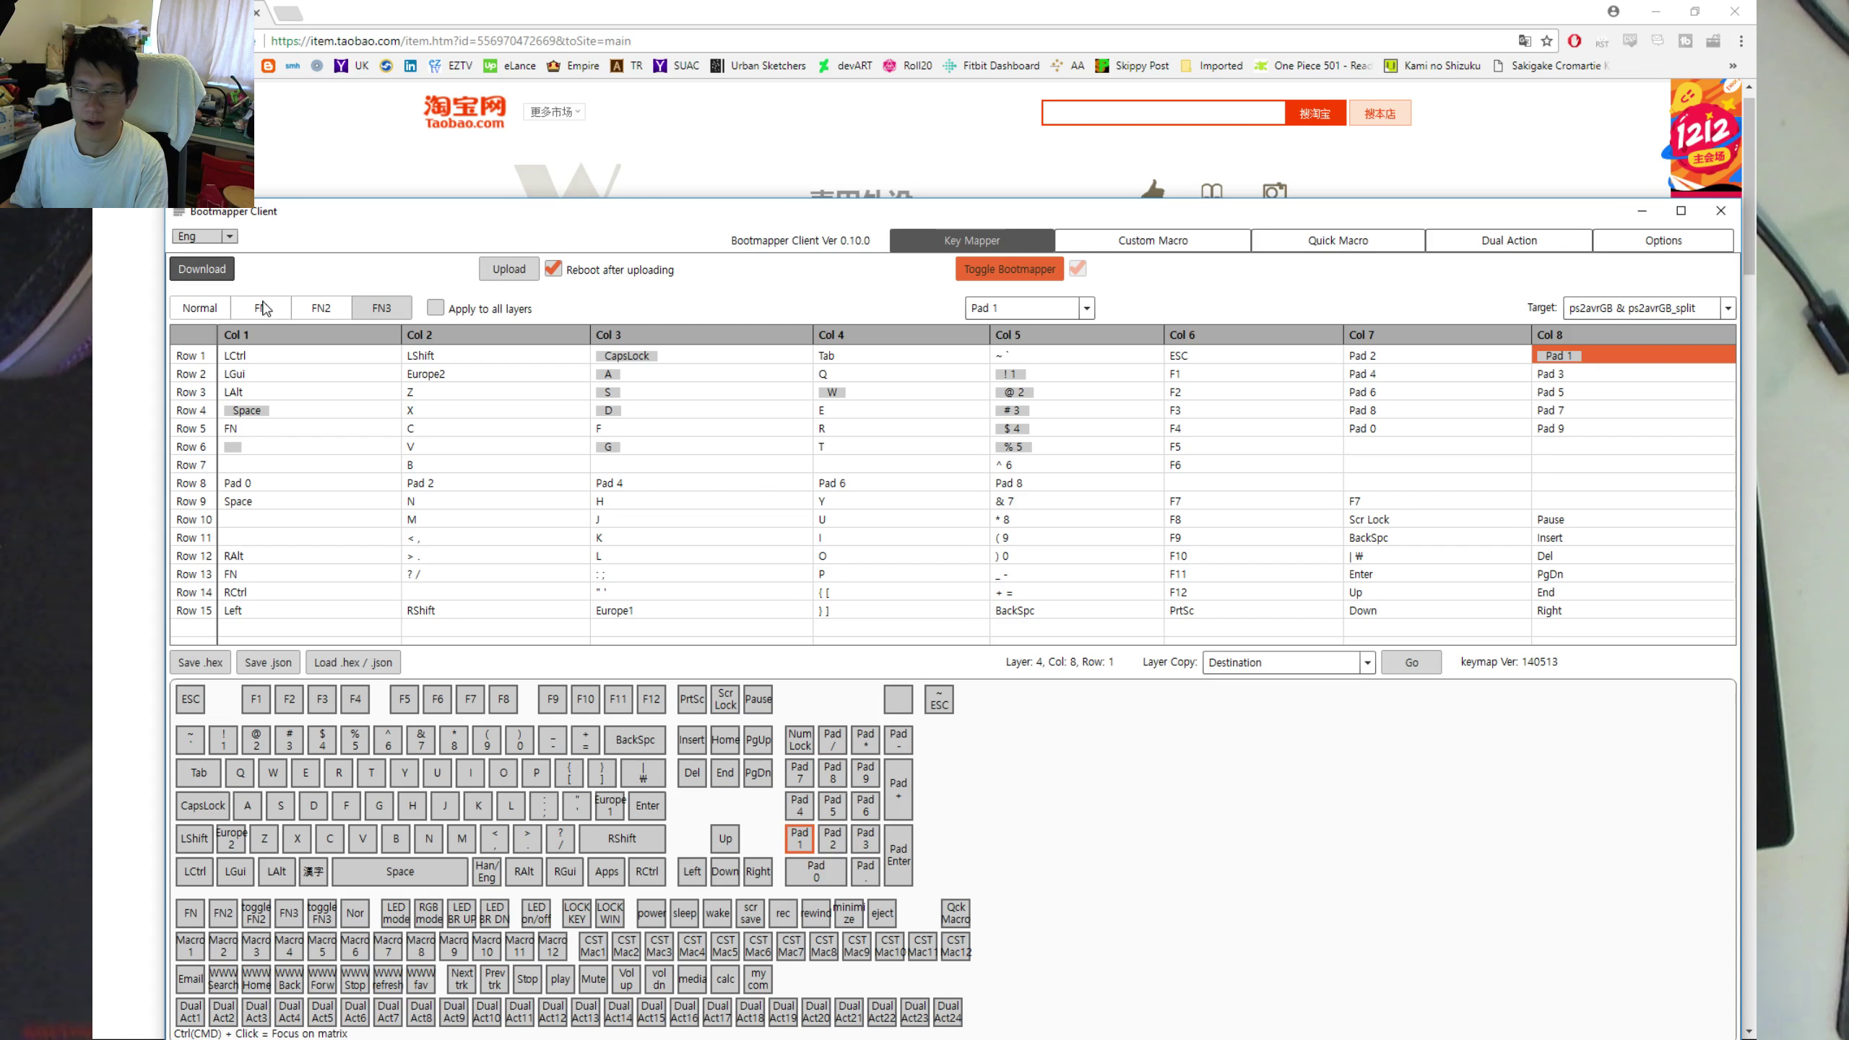
pyautogui.click(263, 309)
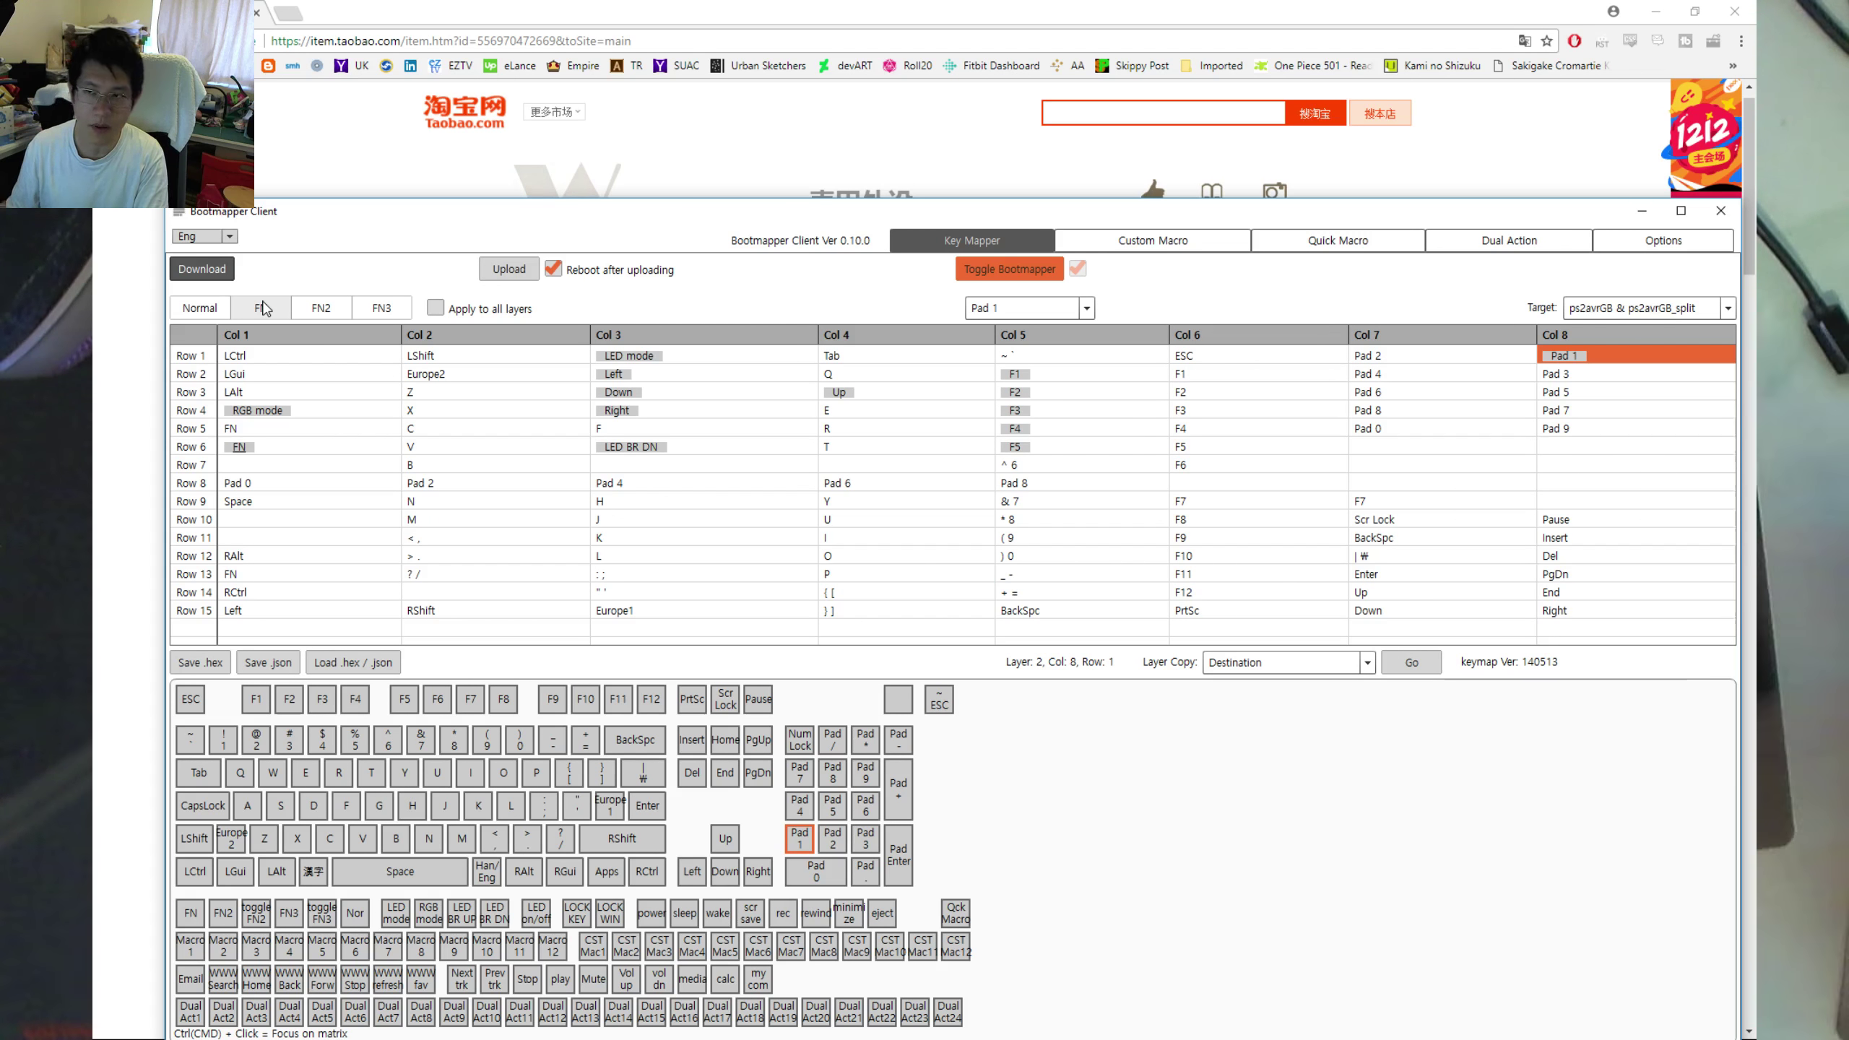